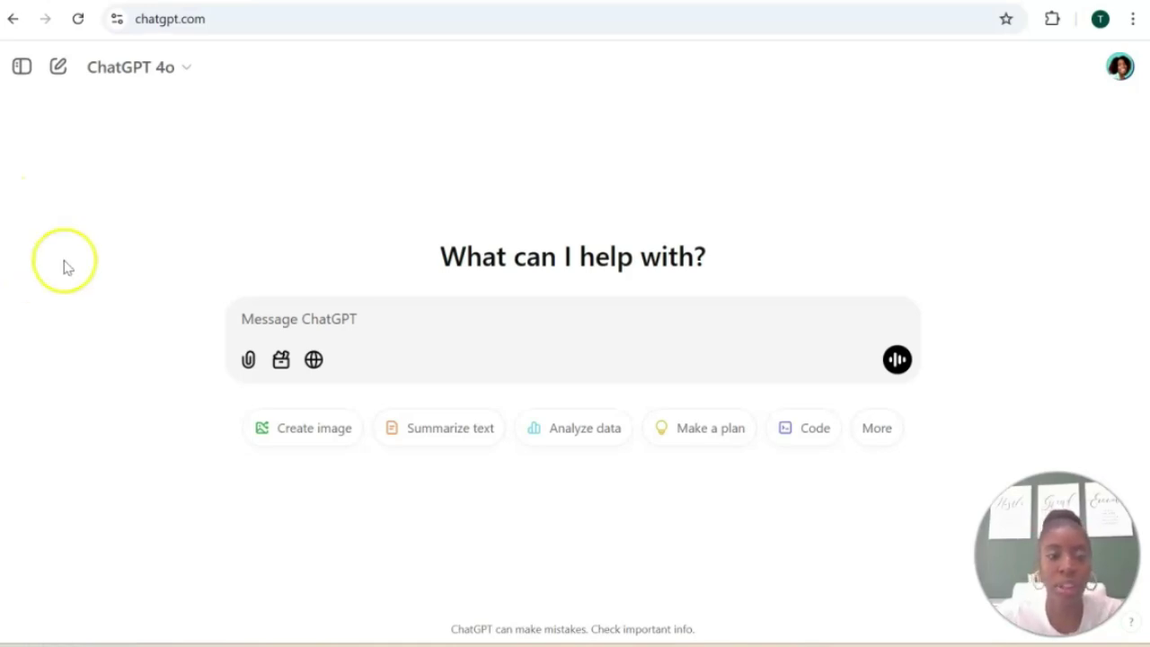
Step: Ask ChatGPT for 10 beginner-friendly digital product ideas for 2025
click(243, 318)
text(What are 10 digital product ideas for beginners in 2025 that are easy to create and sell?)
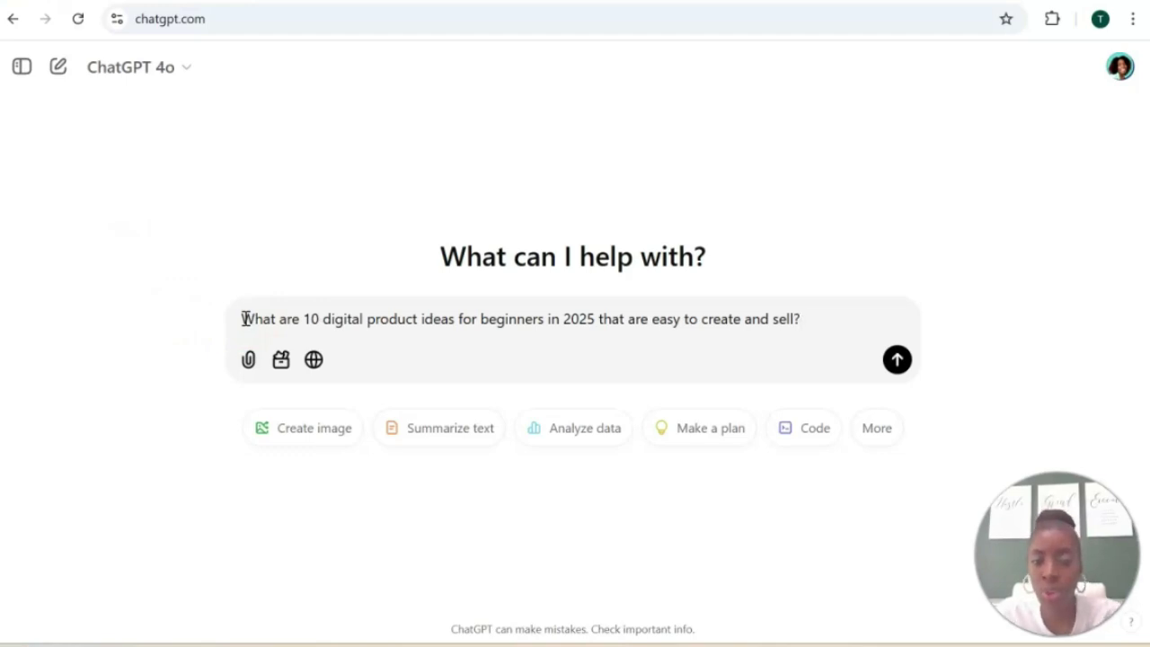
click(896, 360)
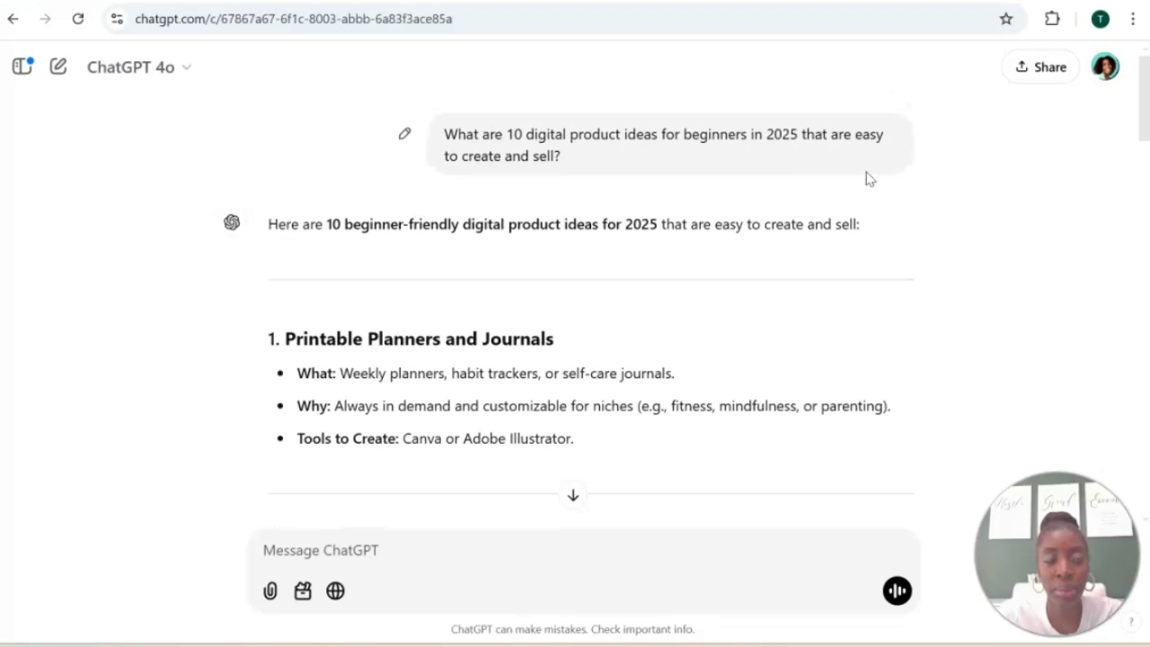
Step: Read through the ideas, from printable planners down to Font or Clip Art Packs
scroll(867, 178, down, 1)
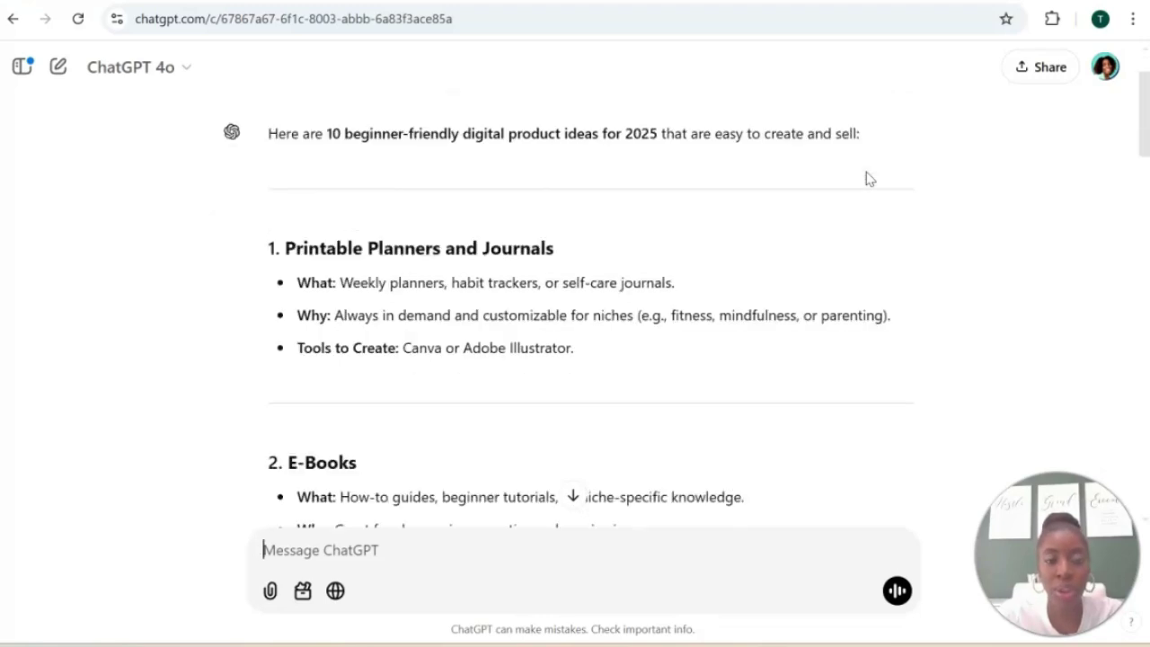
scroll(867, 178, down, 1)
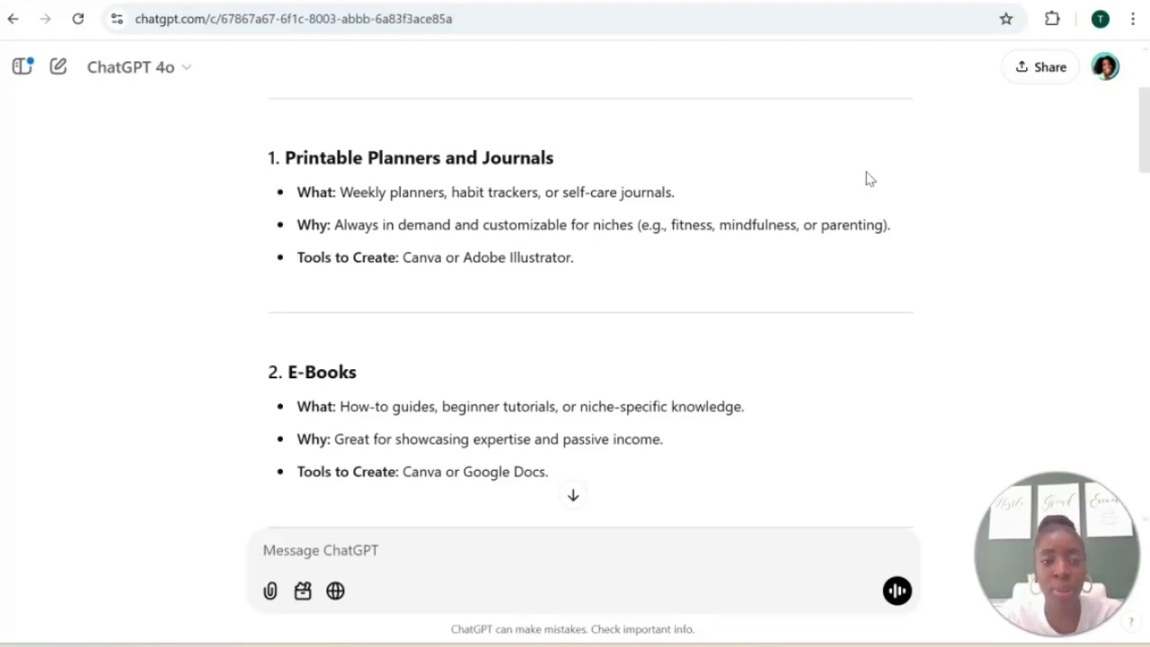
scroll(867, 177, down, 1)
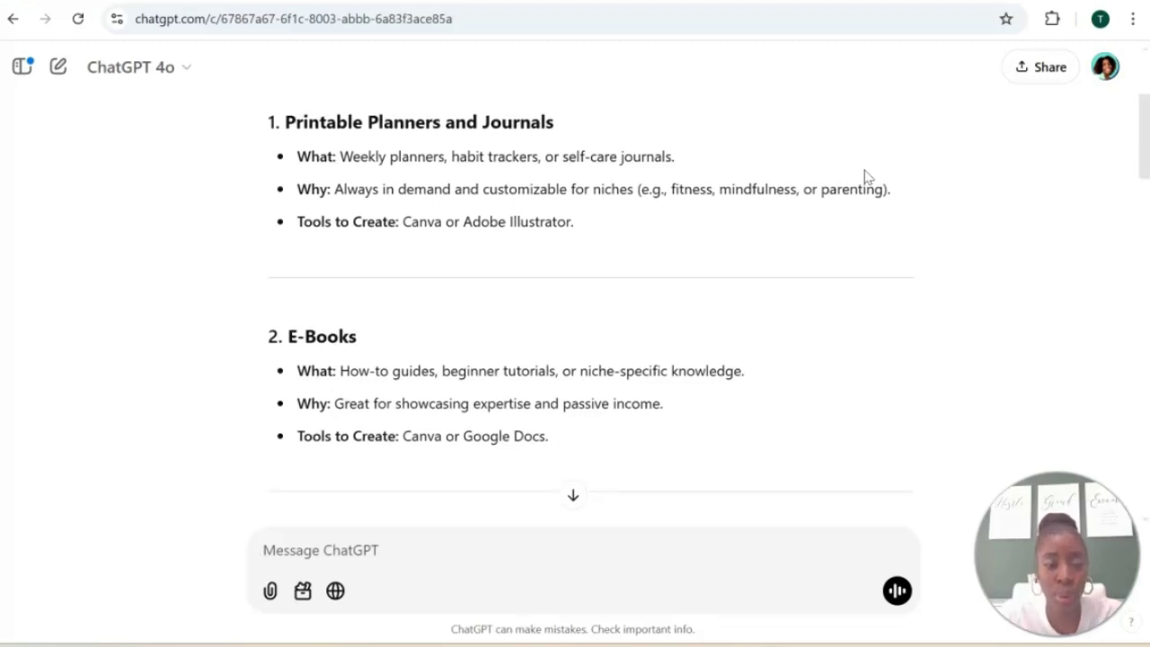
scroll(867, 178, down, 1)
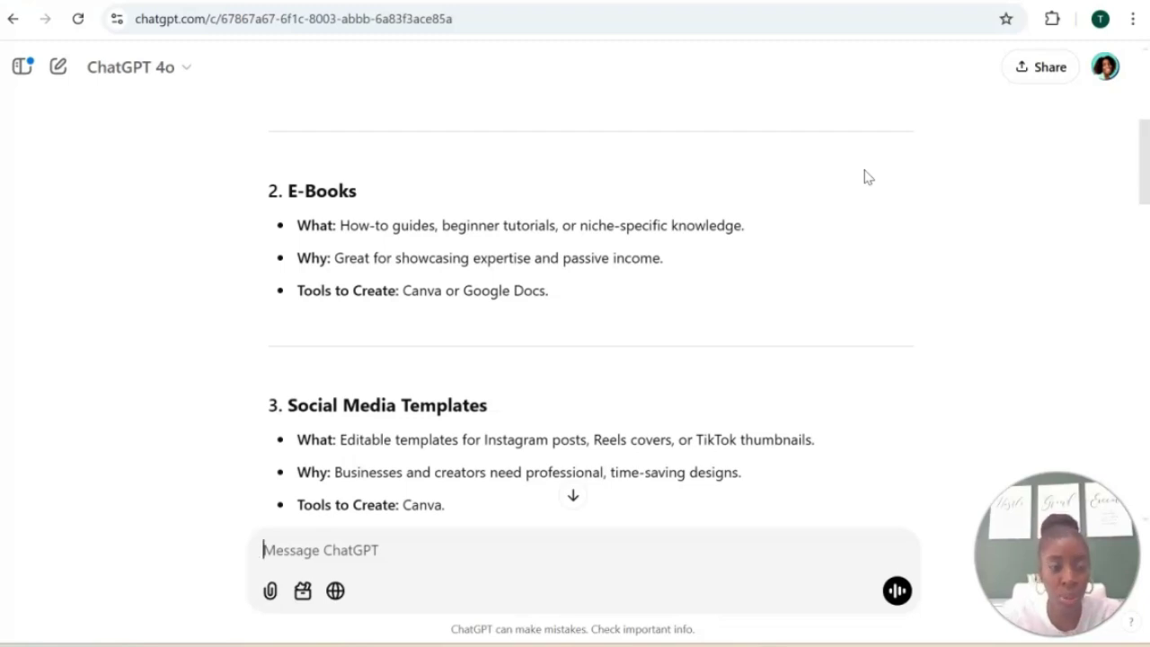
scroll(867, 177, down, 1)
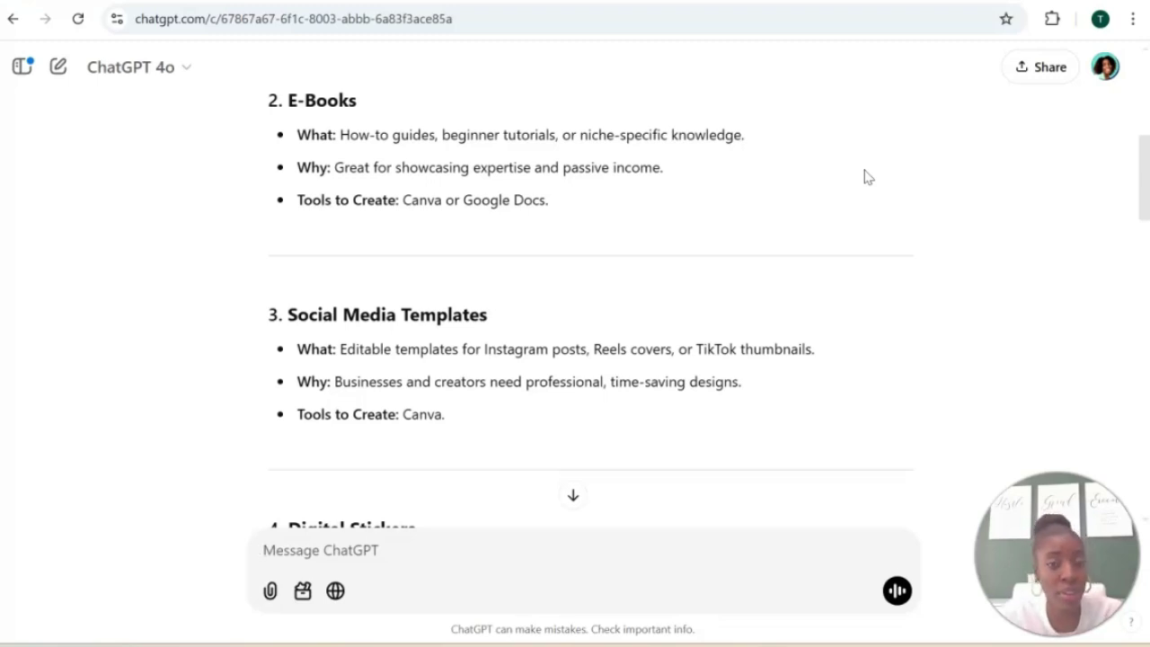
click(865, 175)
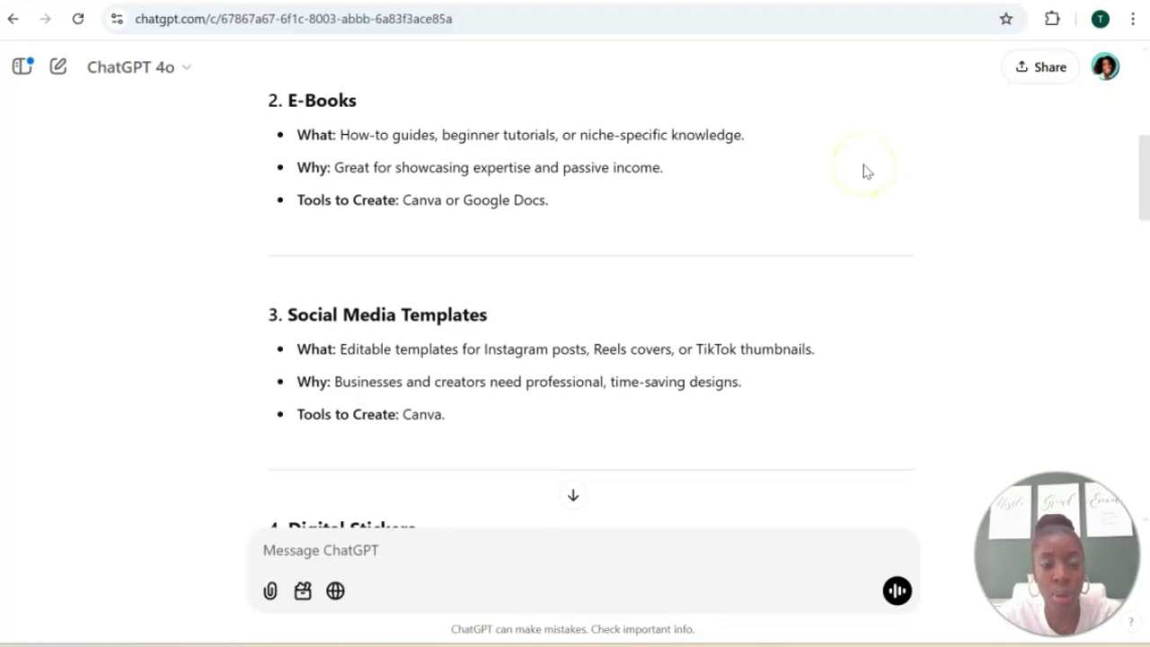
scroll(865, 171, down, 11)
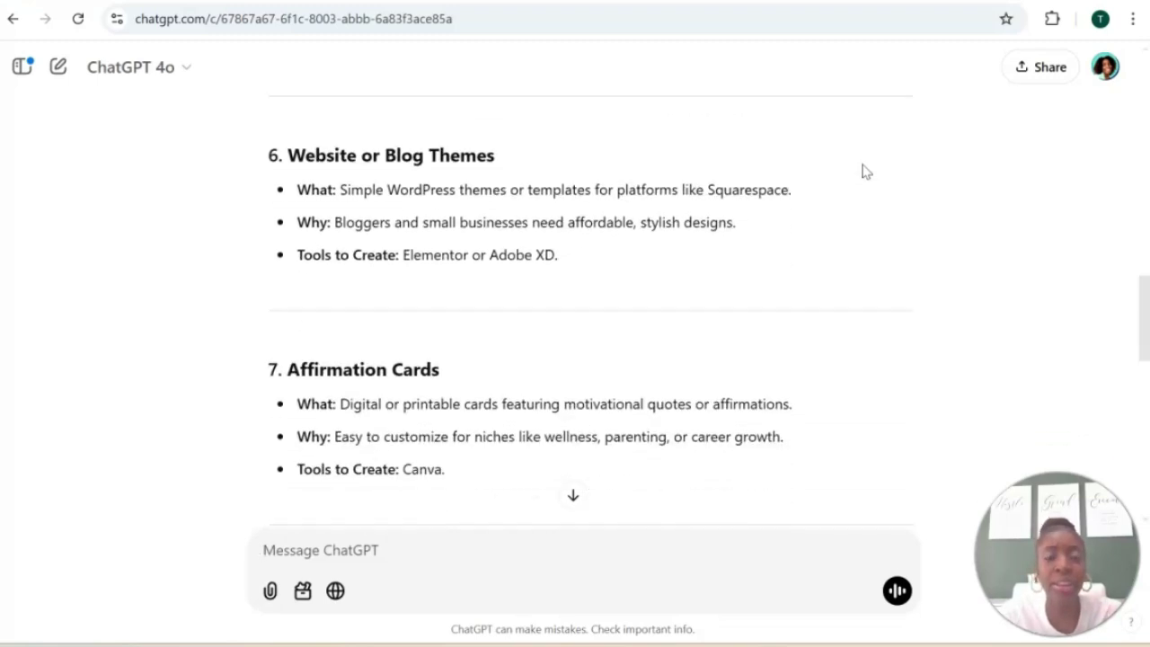
scroll(865, 171, down, 1)
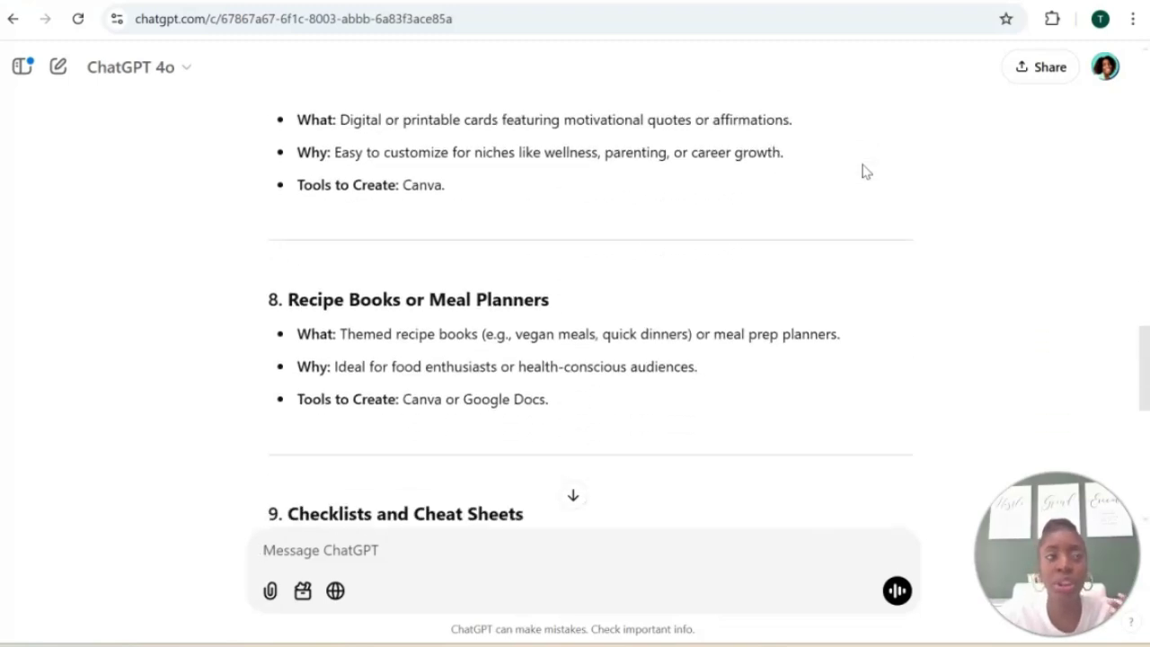
scroll(865, 171, down, 2)
scroll(865, 172, down, 4)
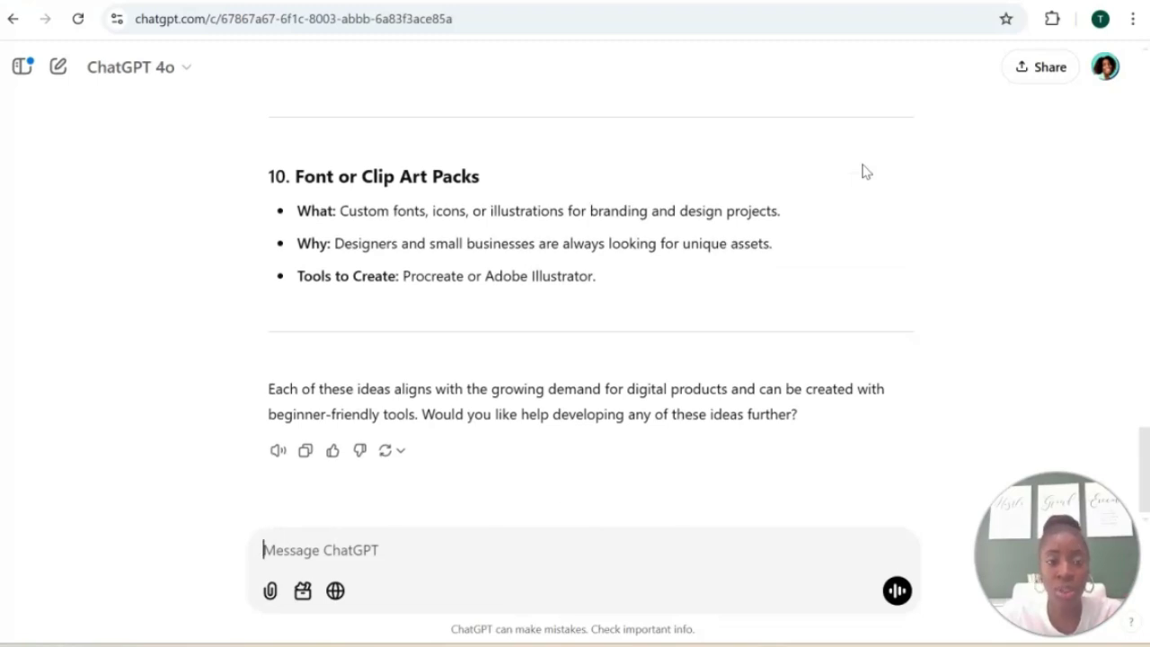
click(383, 549)
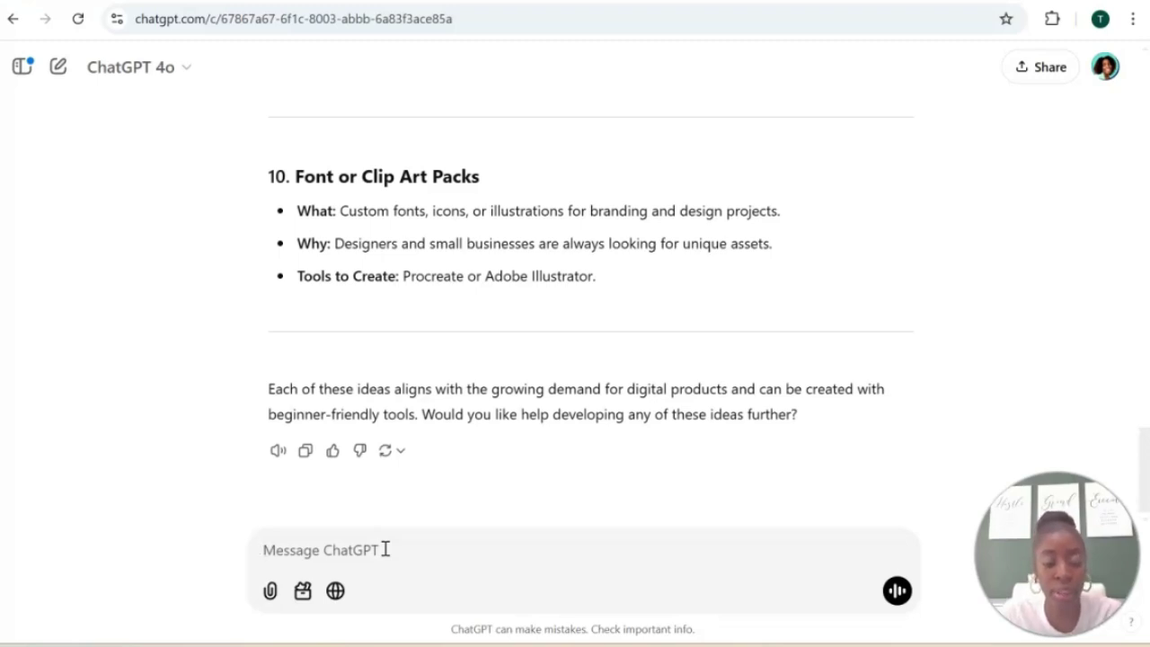
Step: Ask about busy moms' pain points and needs, and review solutions like meal planning
text(What are the pain points and needs of busy moms that can be solved with digital products?)
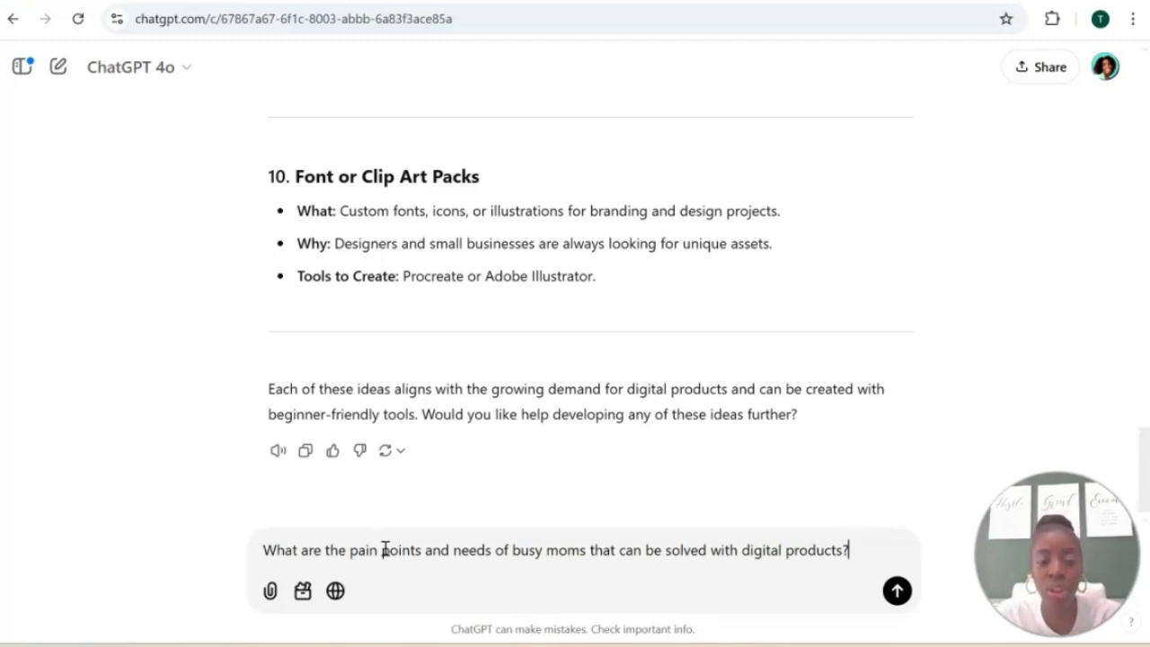
key(Return)
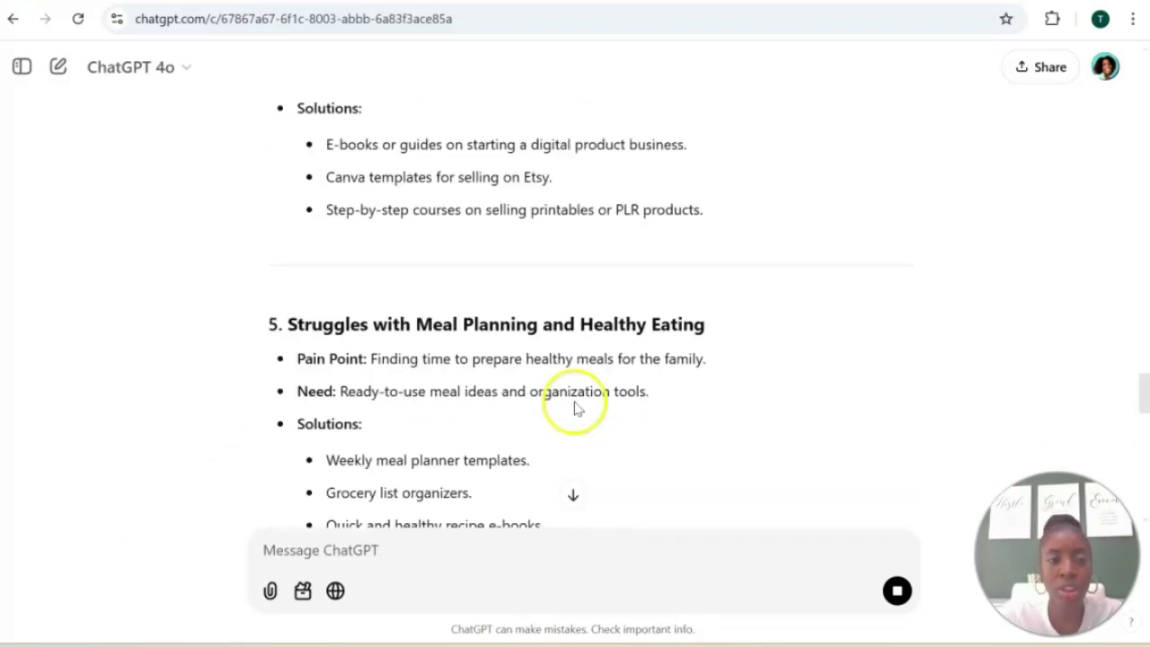
scroll(575, 404, up, 10)
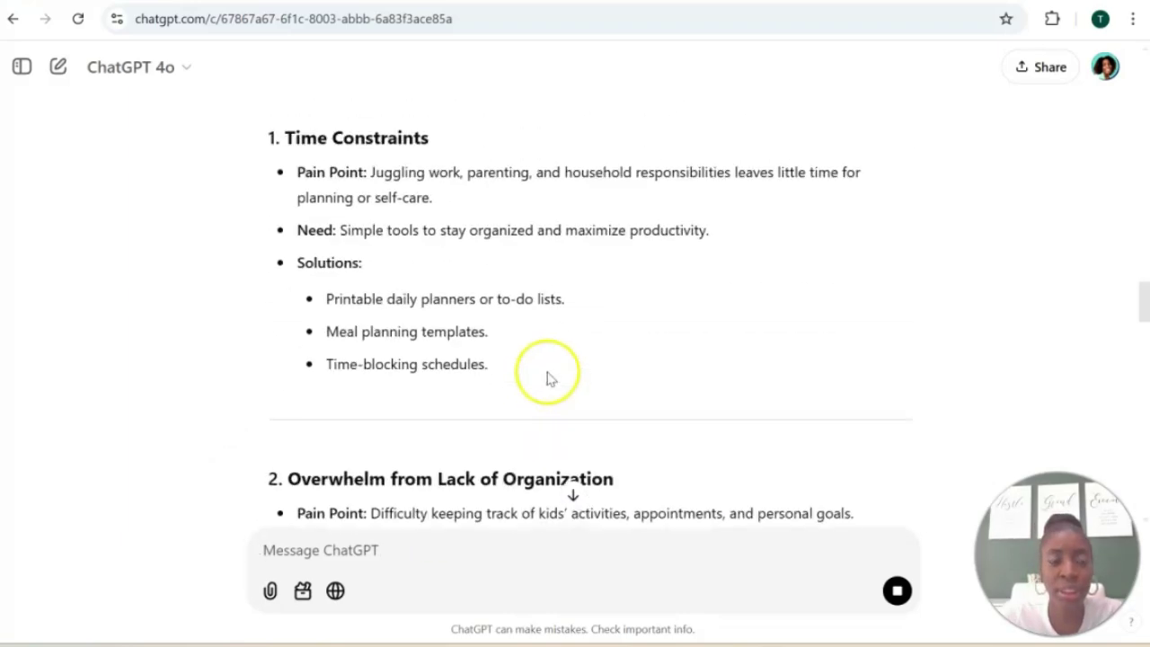
scroll(575, 373, down, 2)
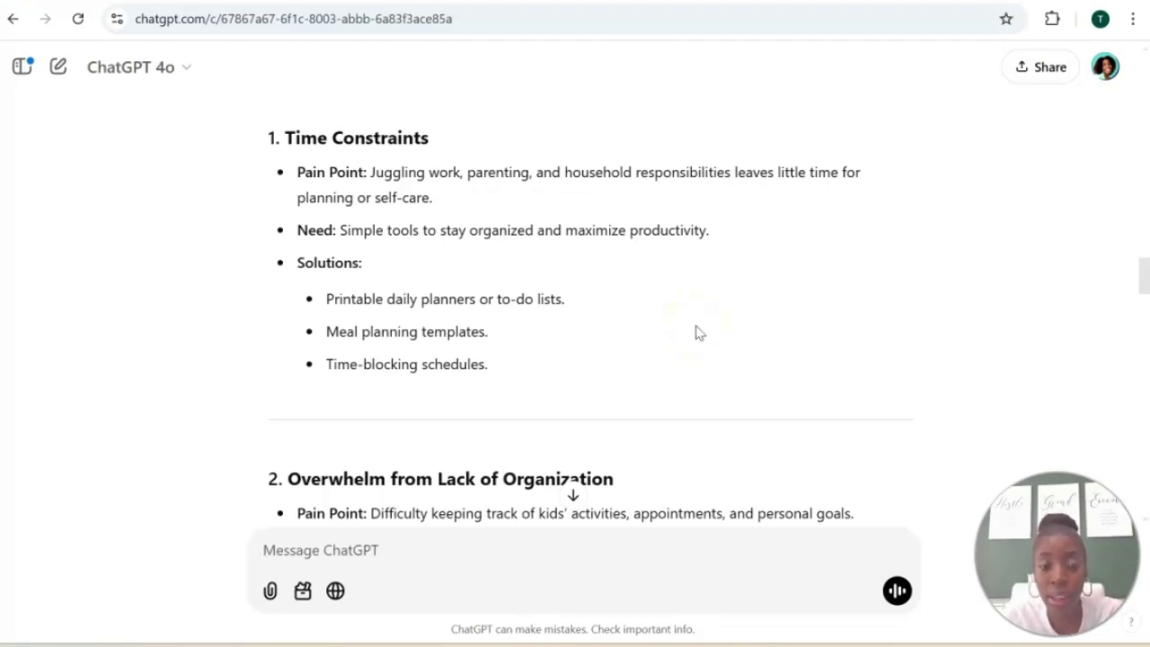
scroll(698, 332, down, 1)
scroll(699, 332, up, 1)
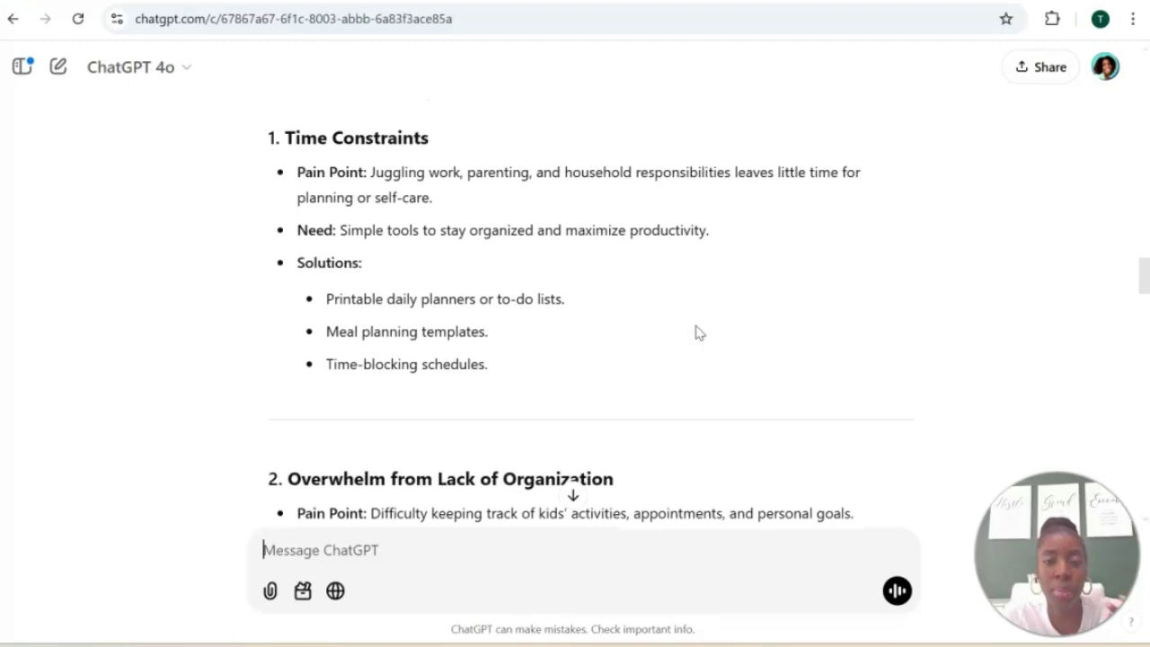
scroll(698, 332, down, 1)
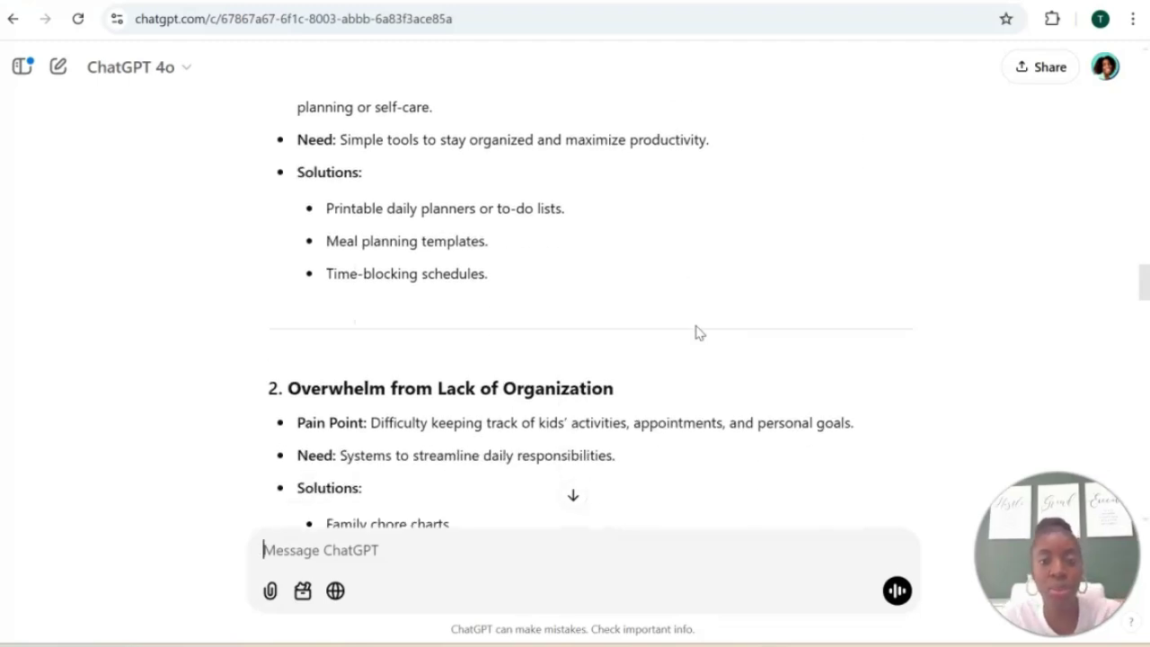
scroll(699, 332, down, 6)
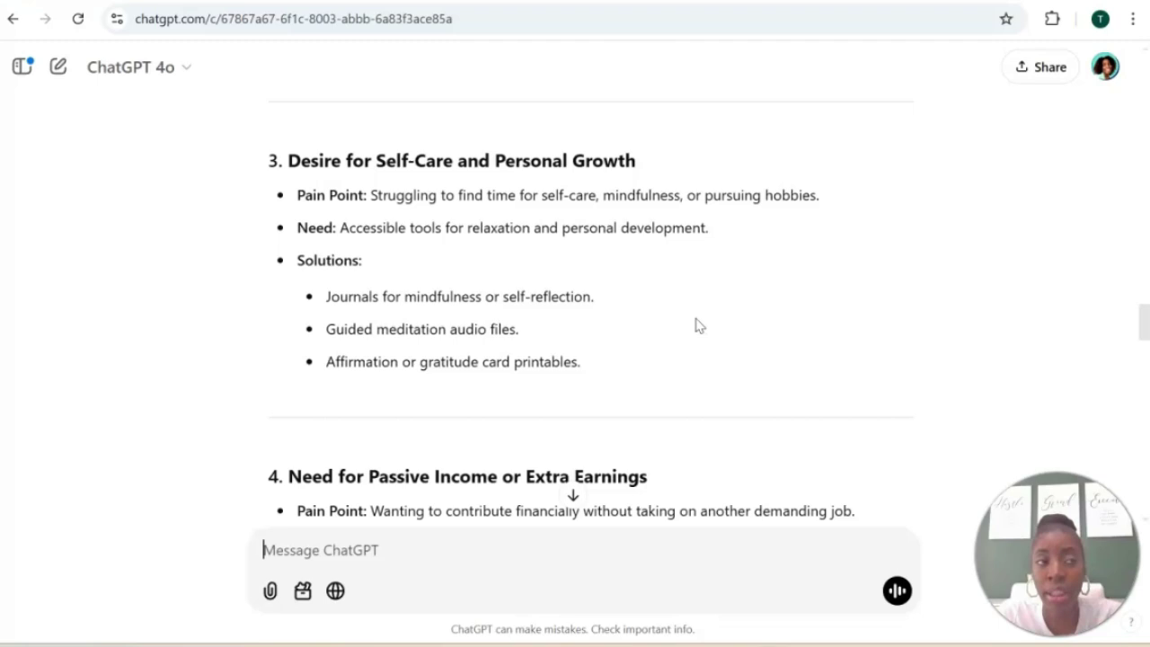
scroll(699, 326, down, 7)
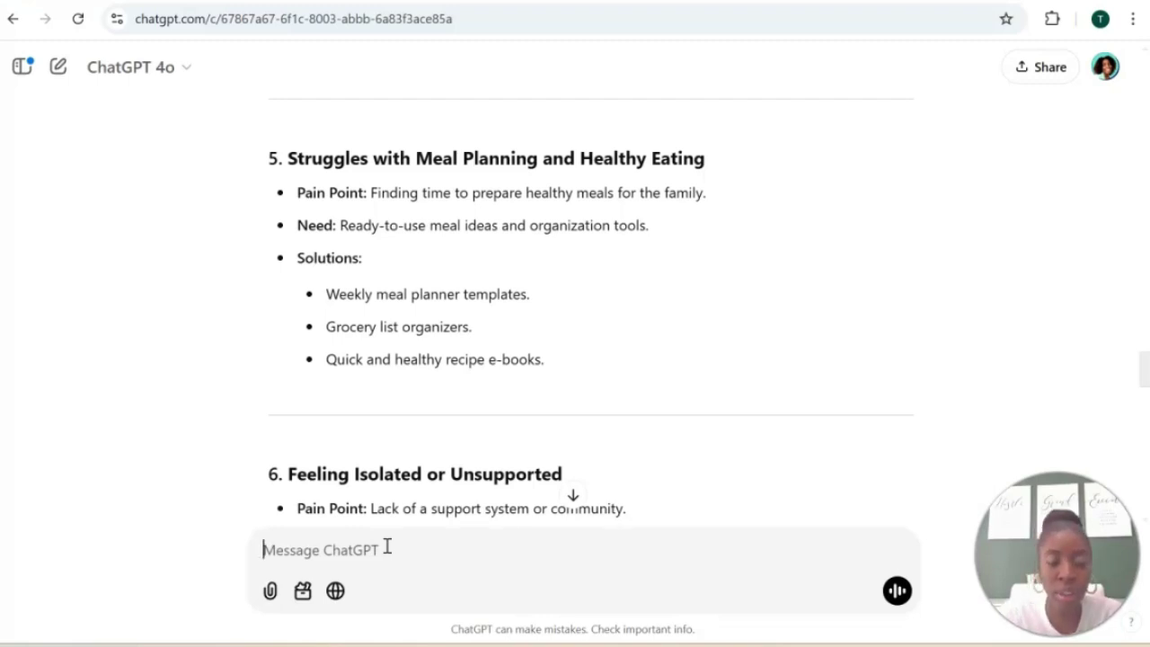
Step: Request a keyword-optimized Etsy title and description for weekly meal planner templates for busy moms
text(Write a keyword-optimized title and product description for a)
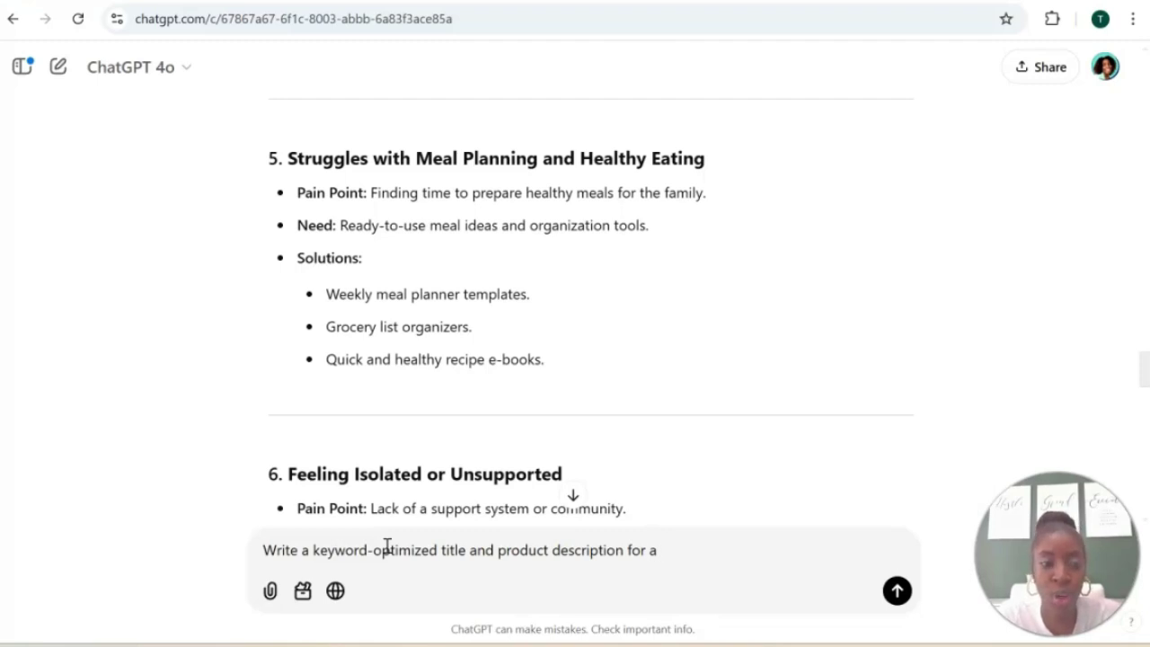
text(weekly me)
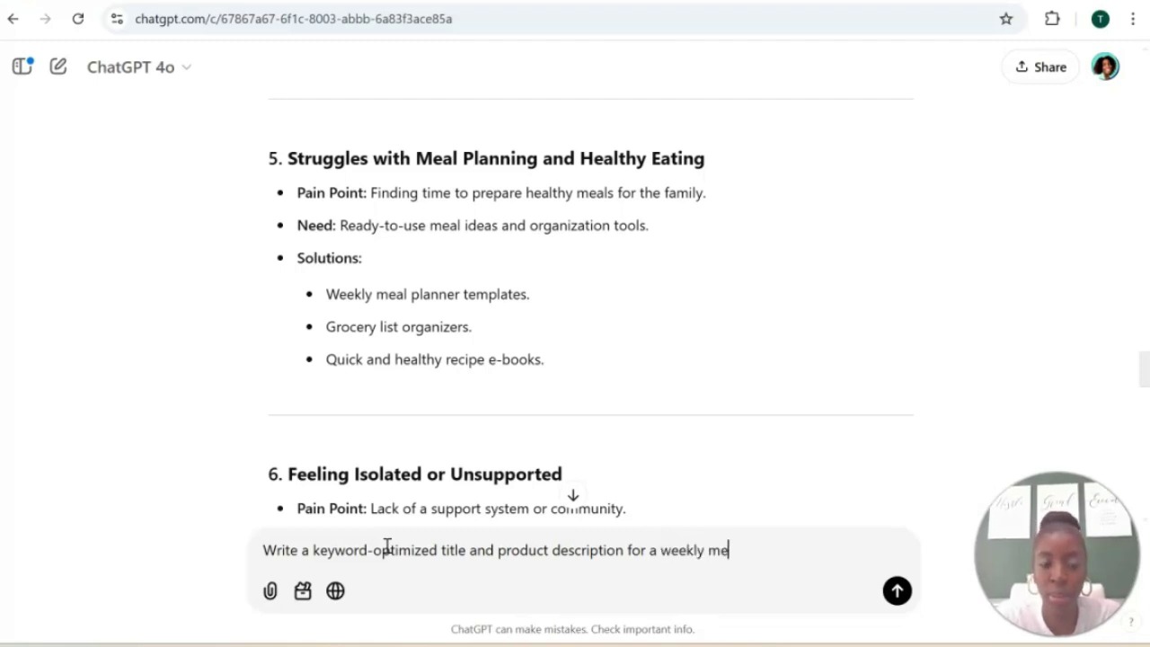
text(al planner)
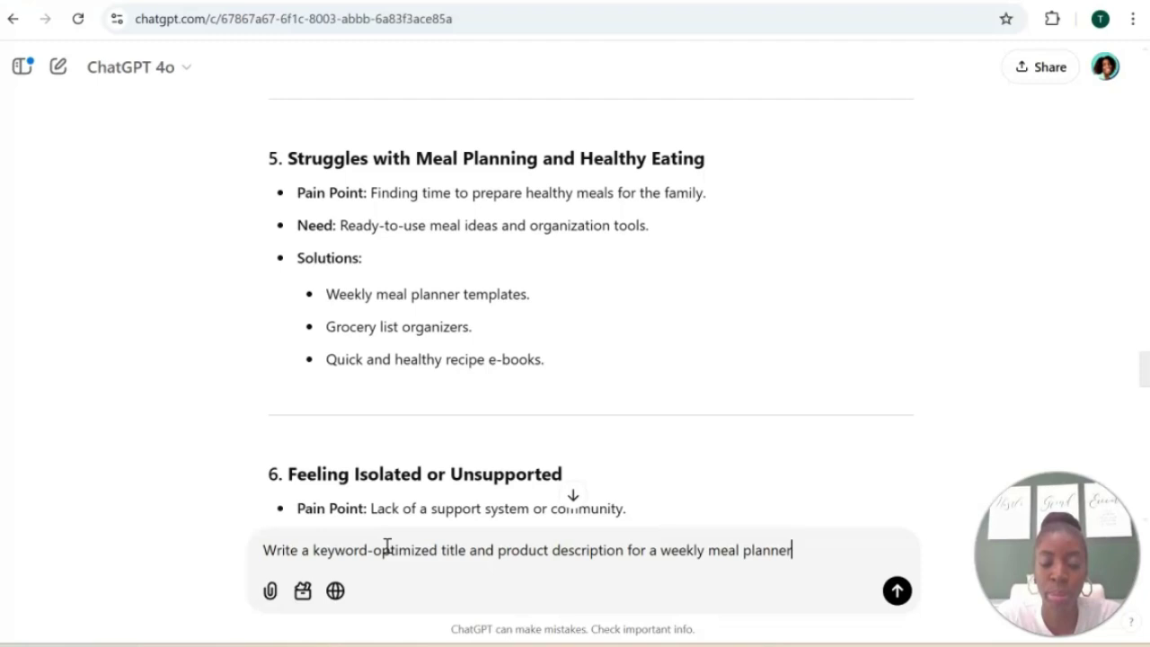
text( templates for)
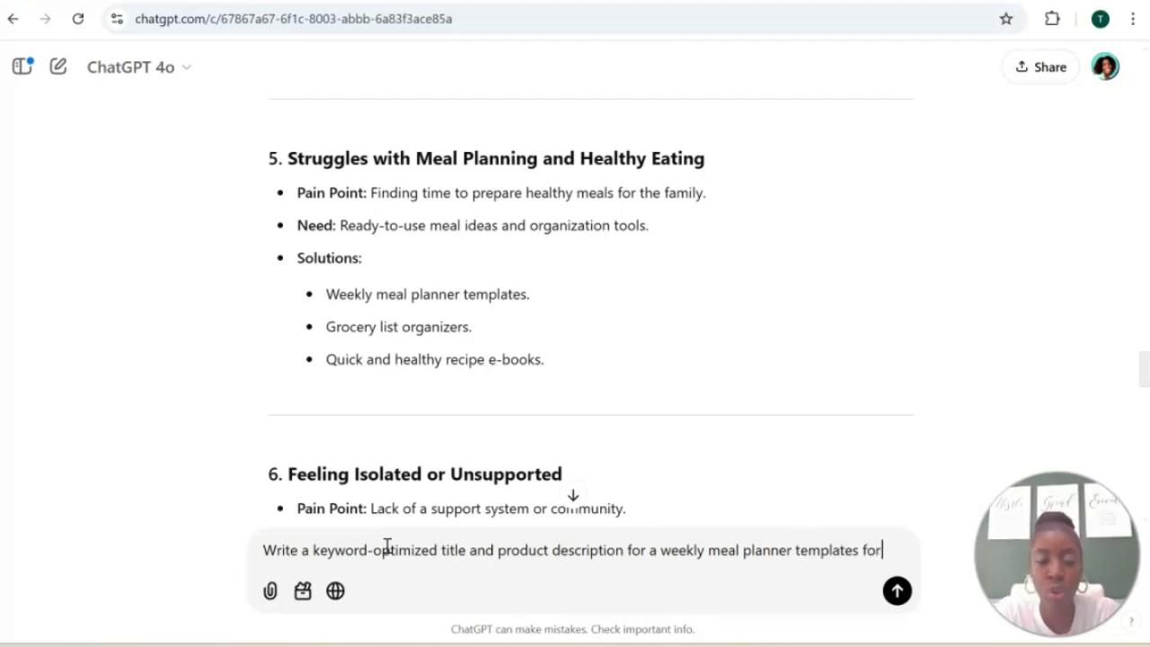
text( busy mo)
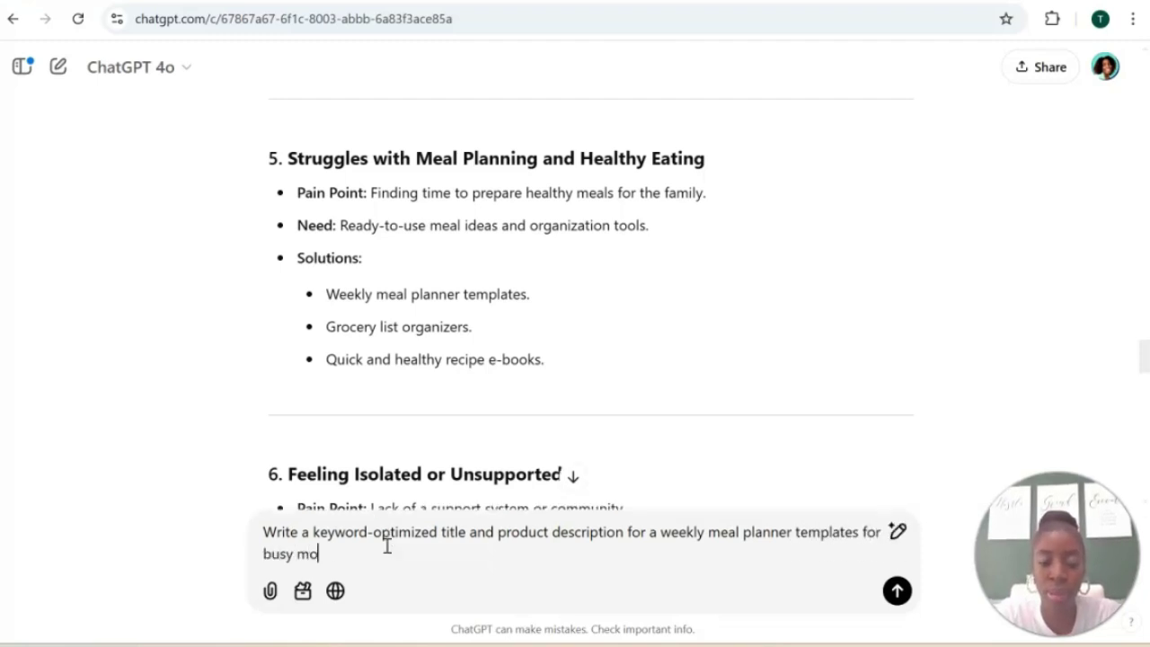
text(ms)
key(Return)
click(1042, 390)
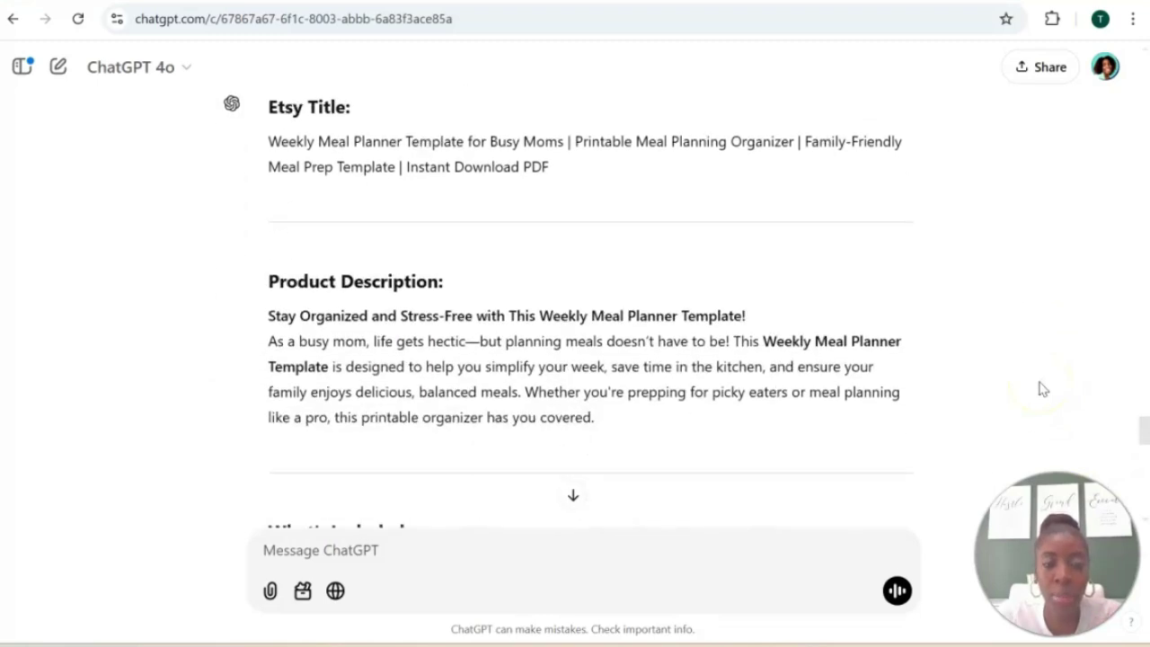
Step: Review the Weekly Meal Planner Template listing down to its Instant Download call to action
scroll(1042, 389, up, 3)
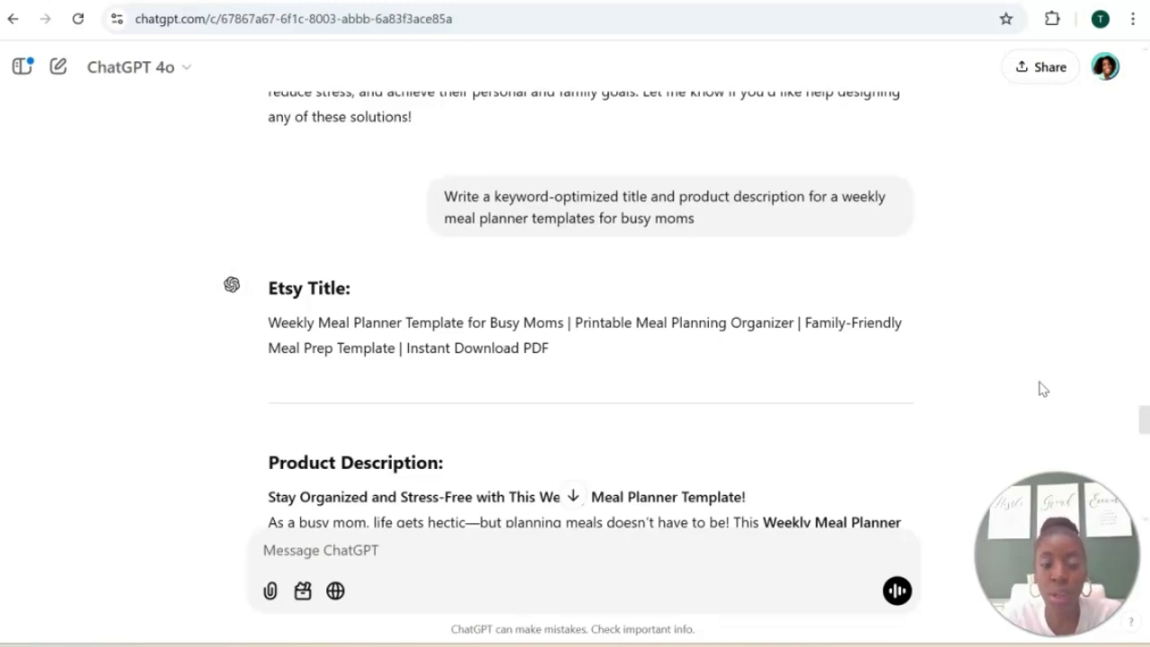
click(1019, 387)
scroll(1021, 388, down, 2)
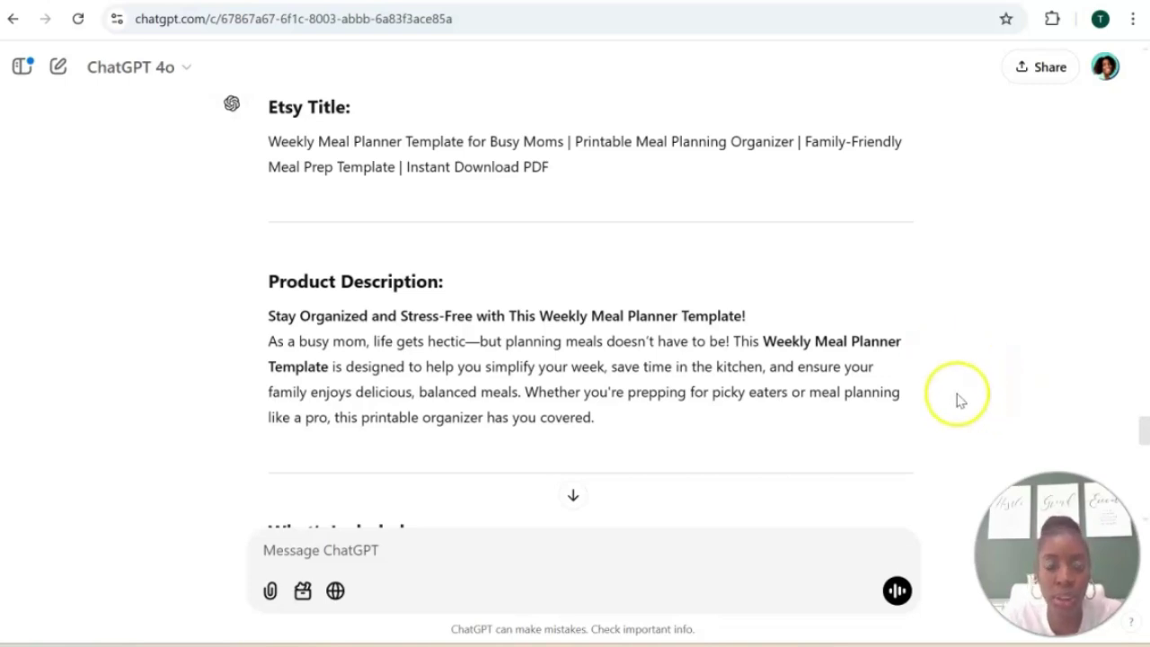
scroll(651, 344, down, 1)
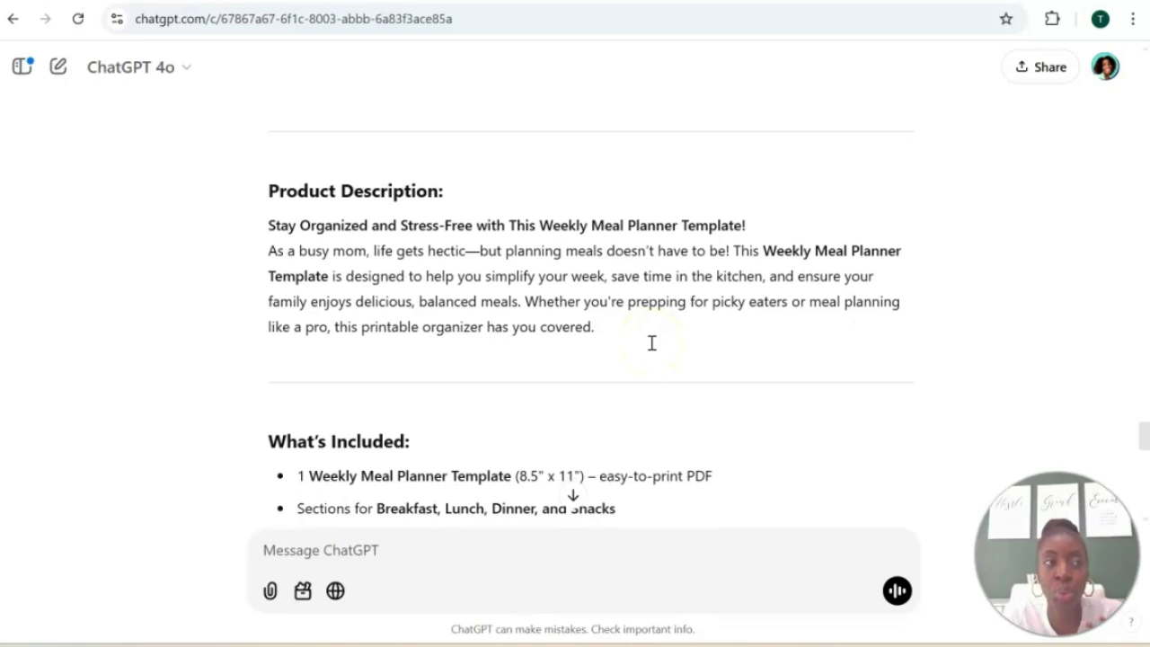
scroll(652, 343, down, 4)
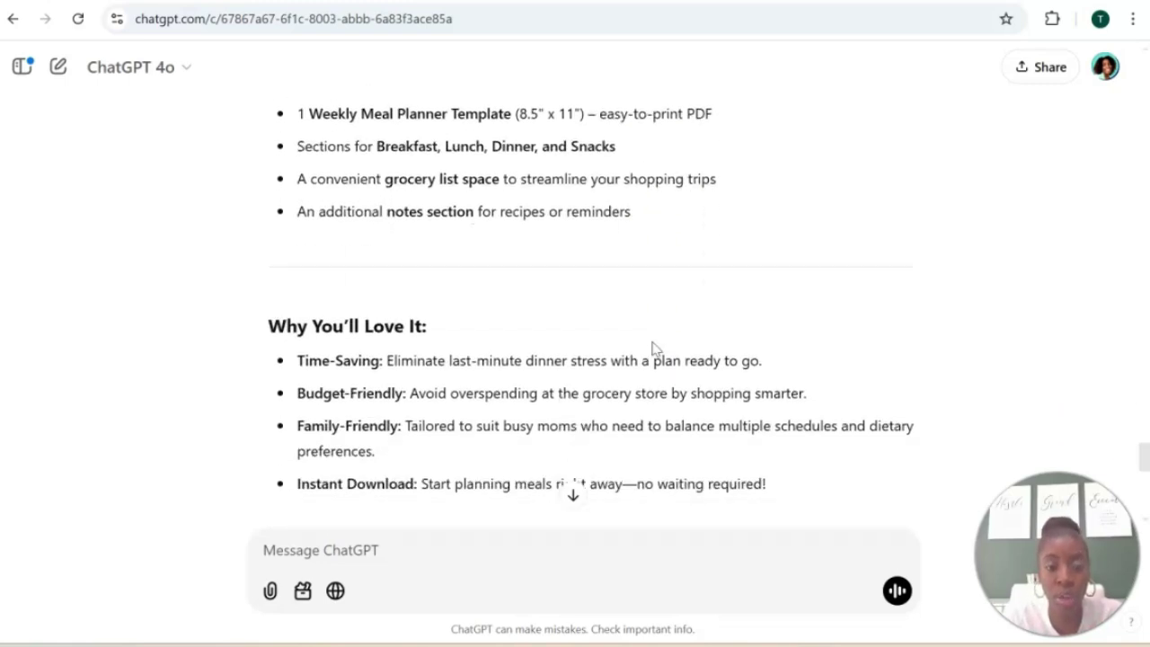
scroll(653, 348, down, 4)
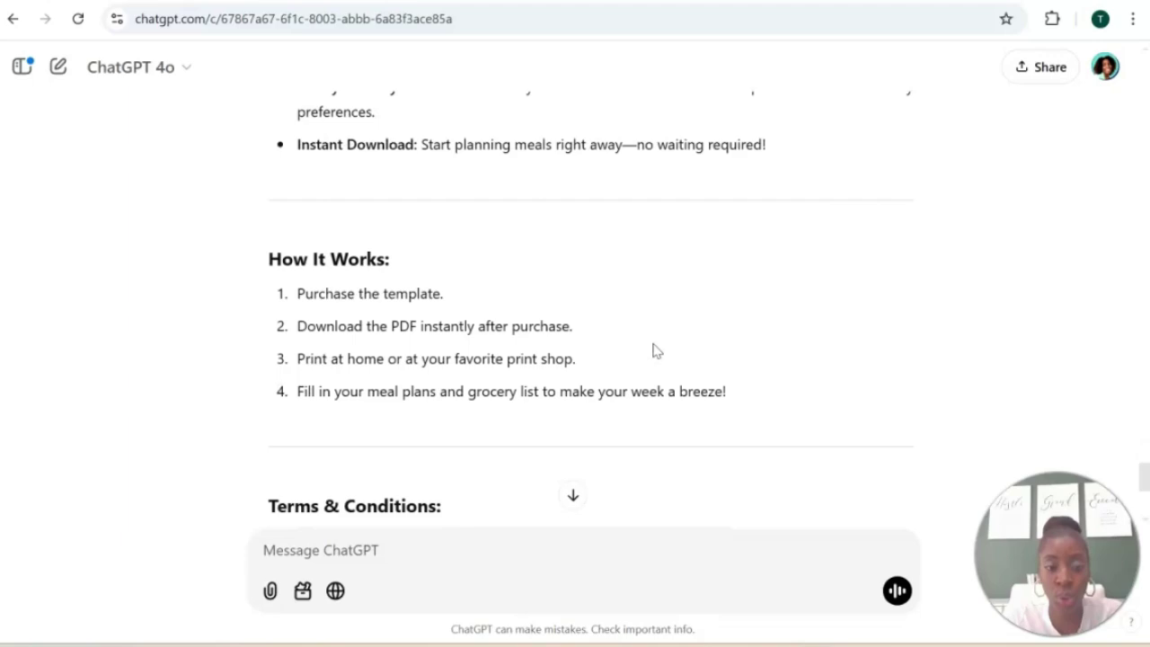
scroll(1058, 328, up, 9)
scroll(1058, 329, down, 4)
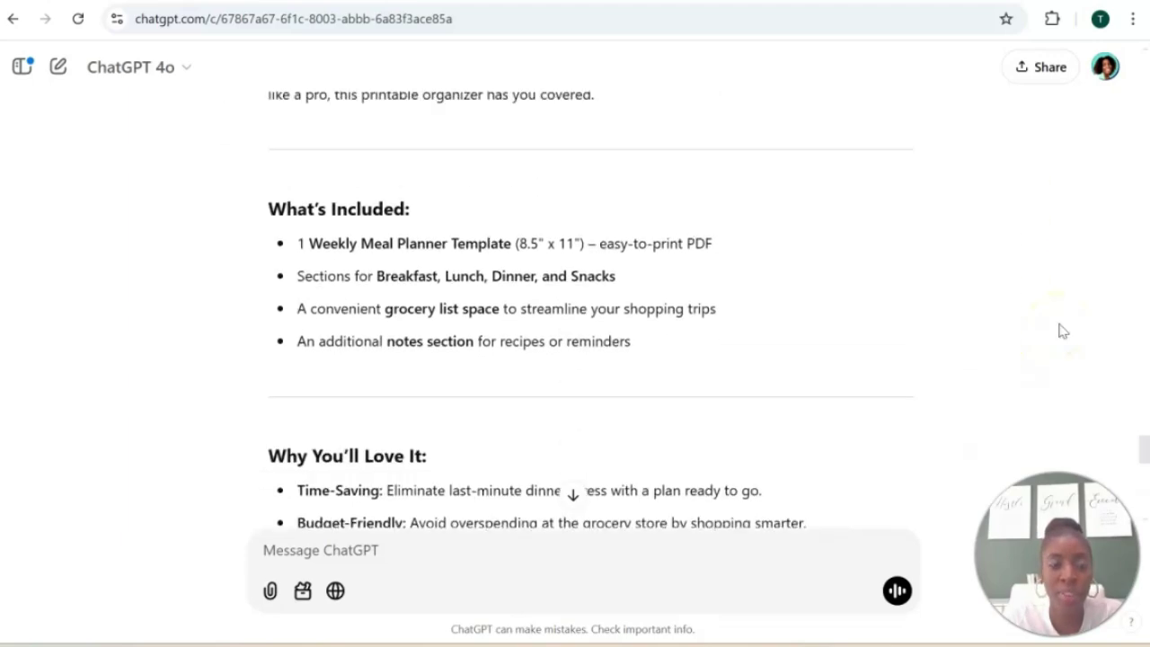
scroll(1060, 331, up, 3)
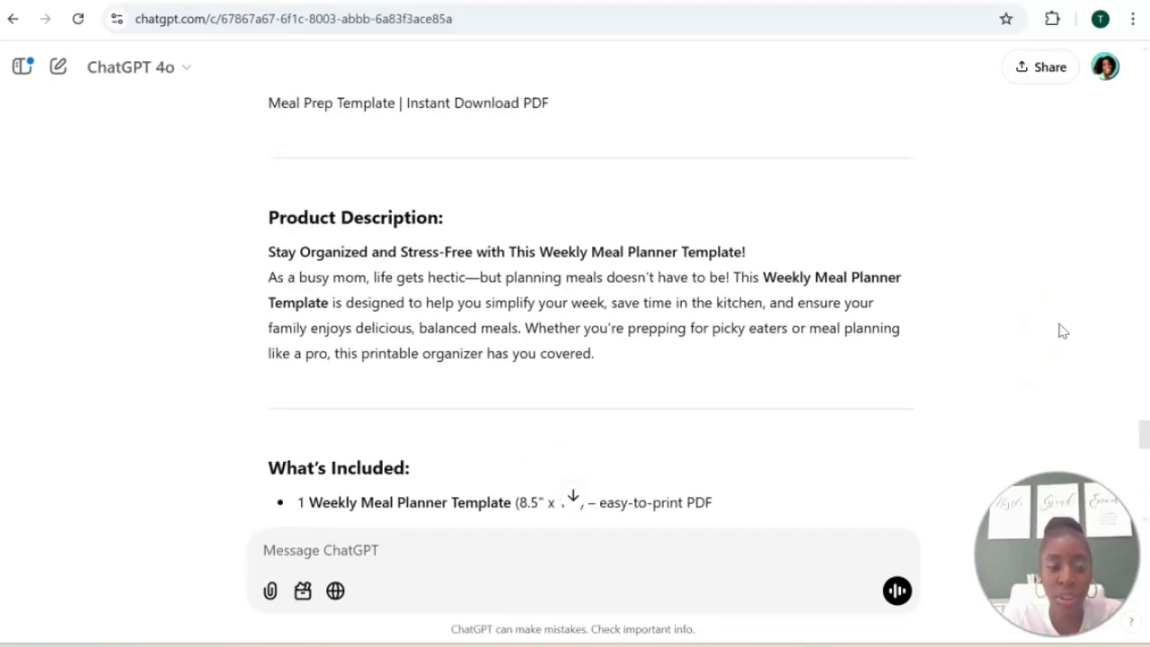
scroll(1060, 331, down, 2)
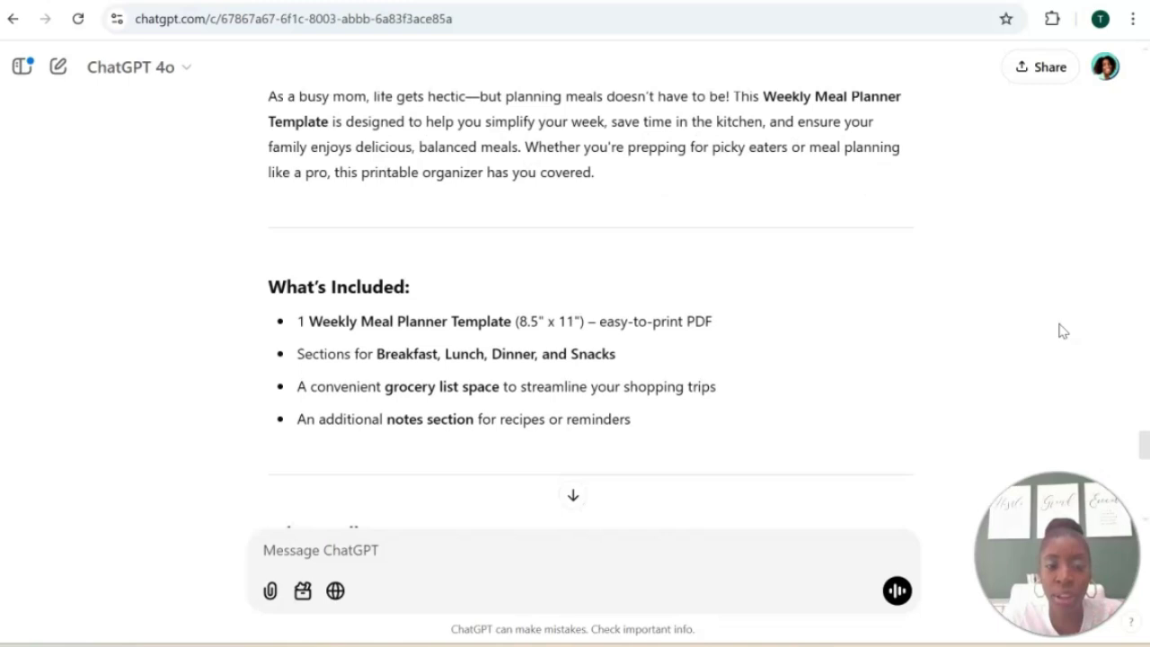
scroll(1060, 330, down, 3)
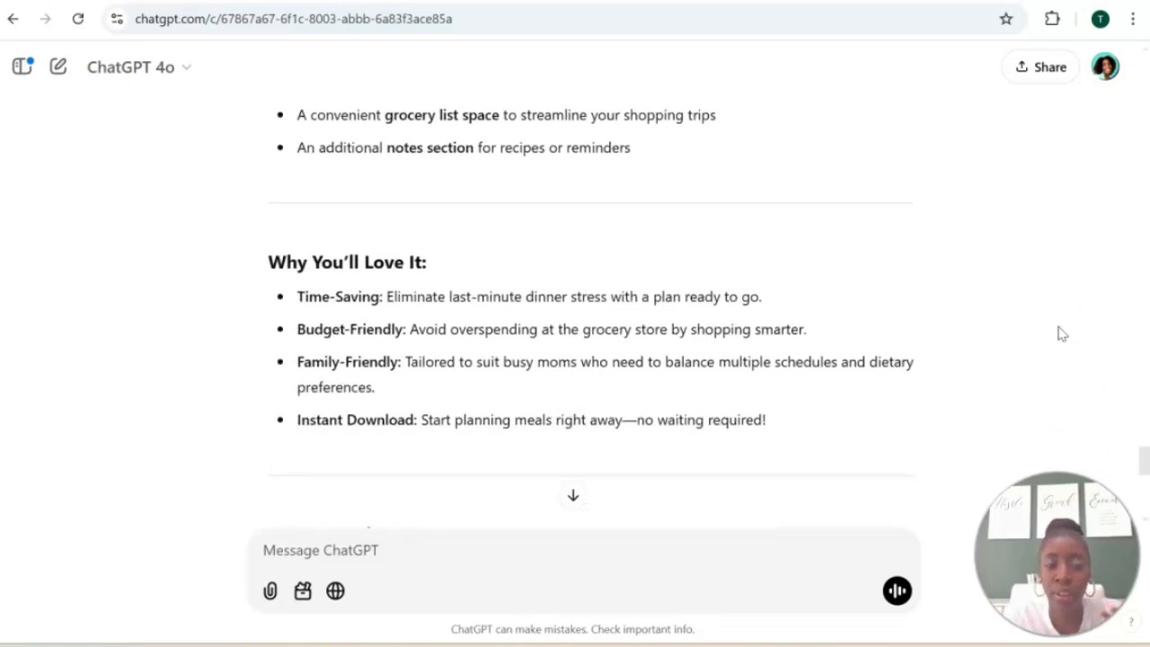
scroll(1060, 333, down, 2)
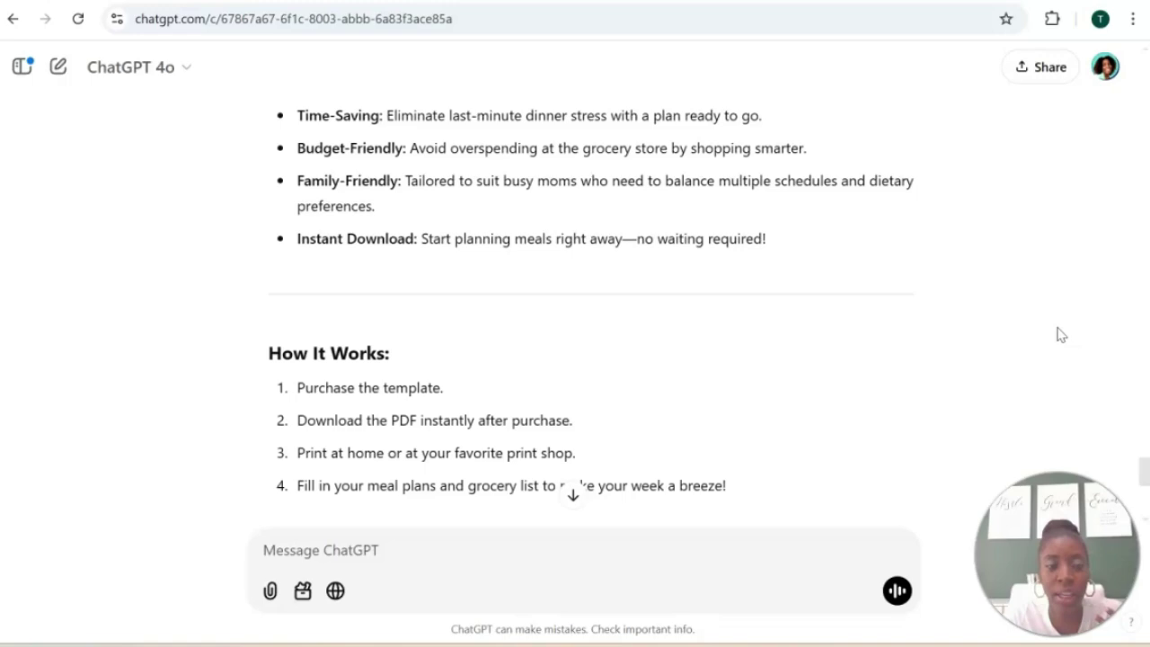
click(1051, 303)
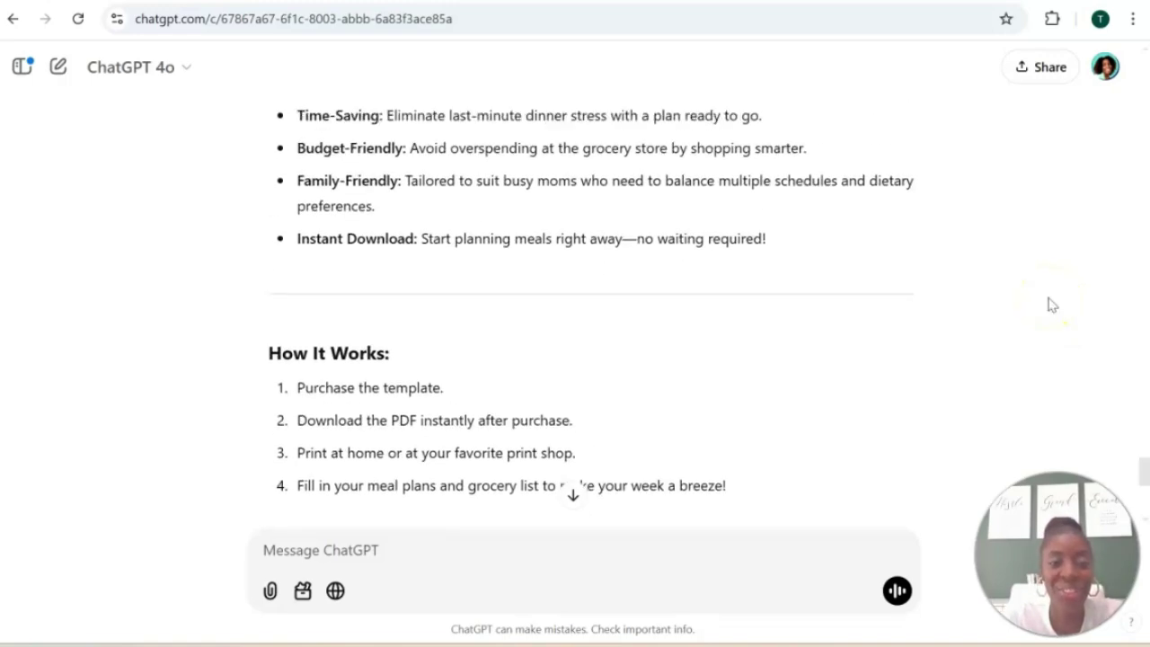
scroll(1051, 303, up, 6)
scroll(1051, 303, up, 2)
scroll(1051, 303, down, 7)
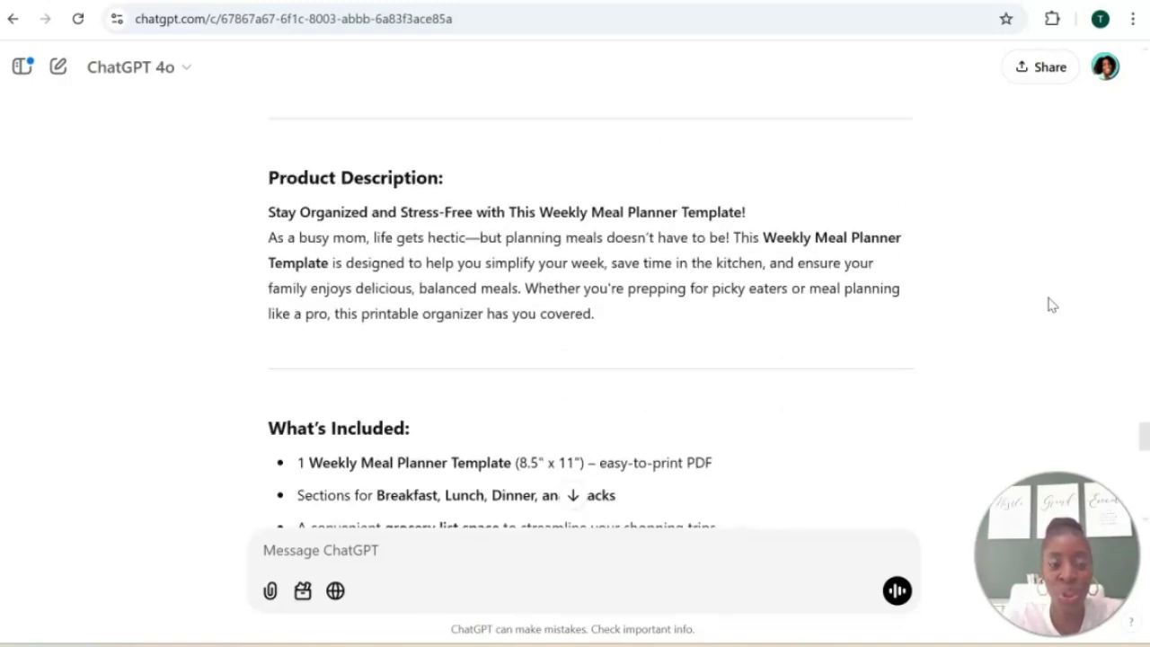
scroll(1051, 304, up, 5)
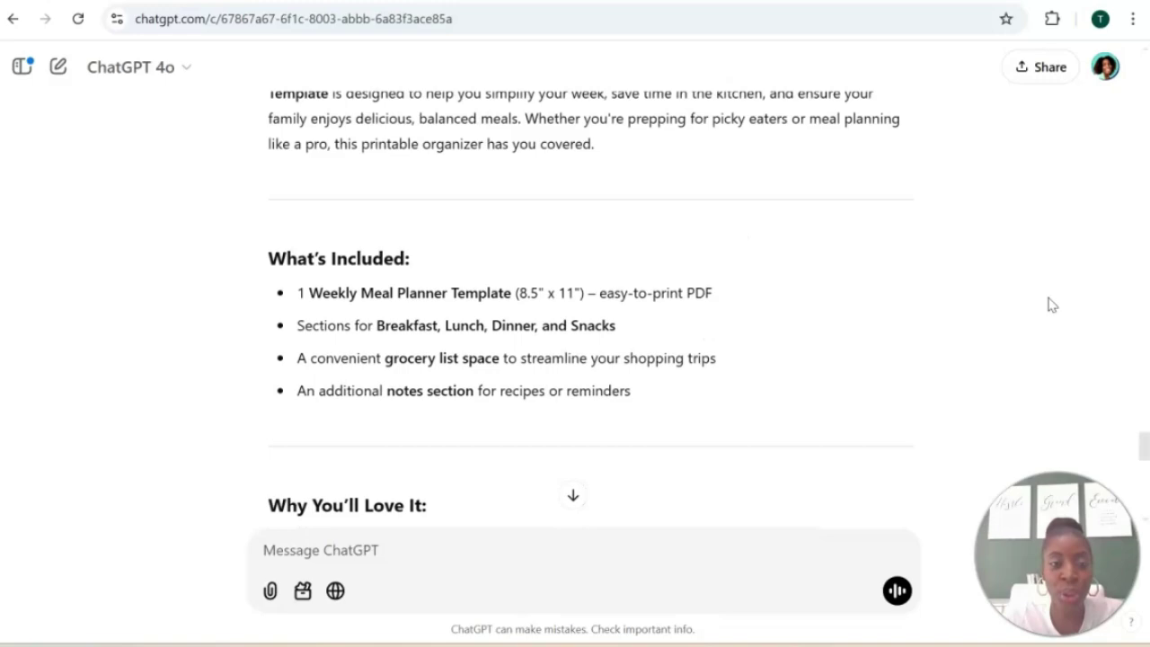
scroll(1051, 304, down, 8)
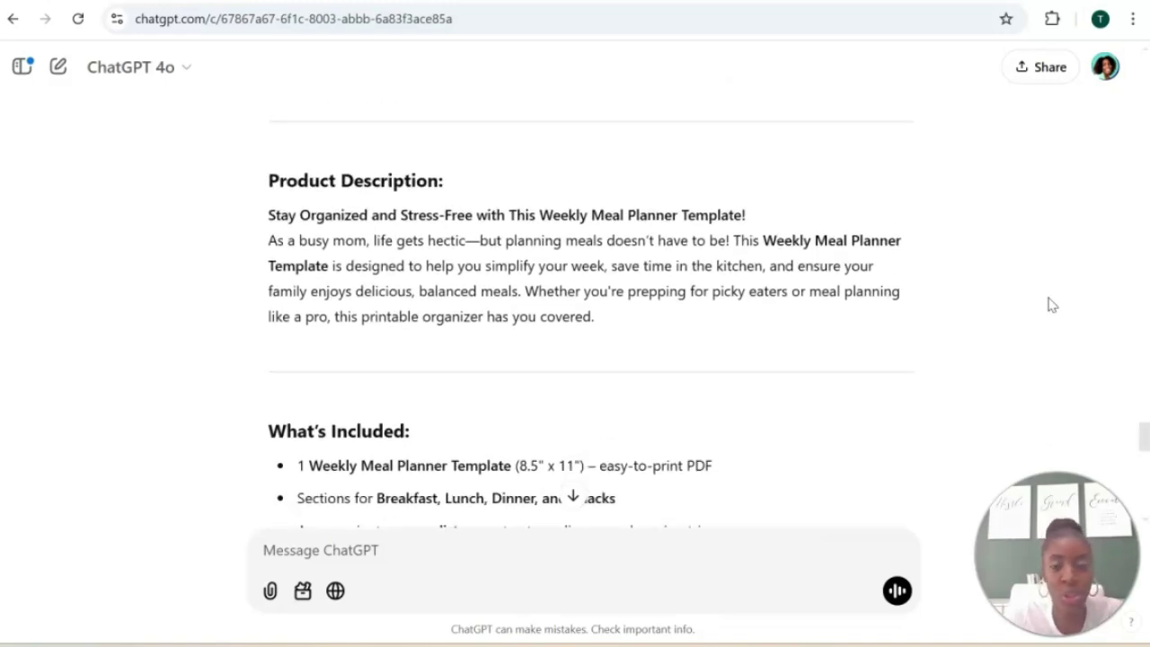
scroll(1051, 305, down, 3)
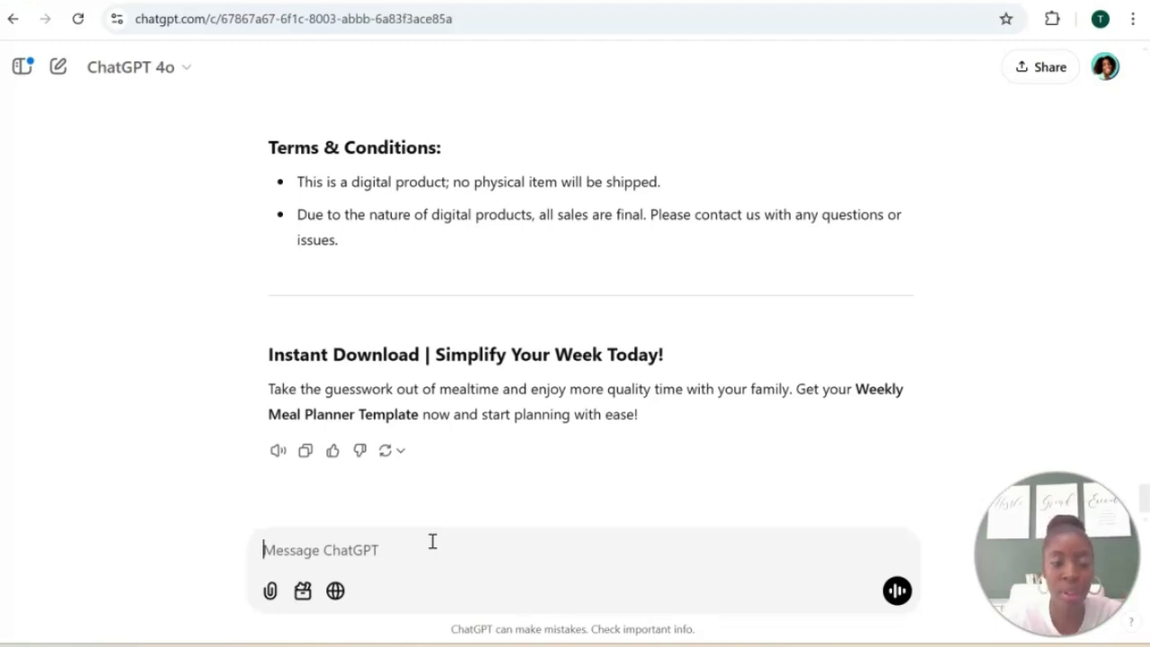
Step: Request a 30-day Instagram content calendar with captions and hashtags for the meal planner
text(Create a 30-day content calendar for promoting weekly meal planner template on Instagram, including captions and hashtags)
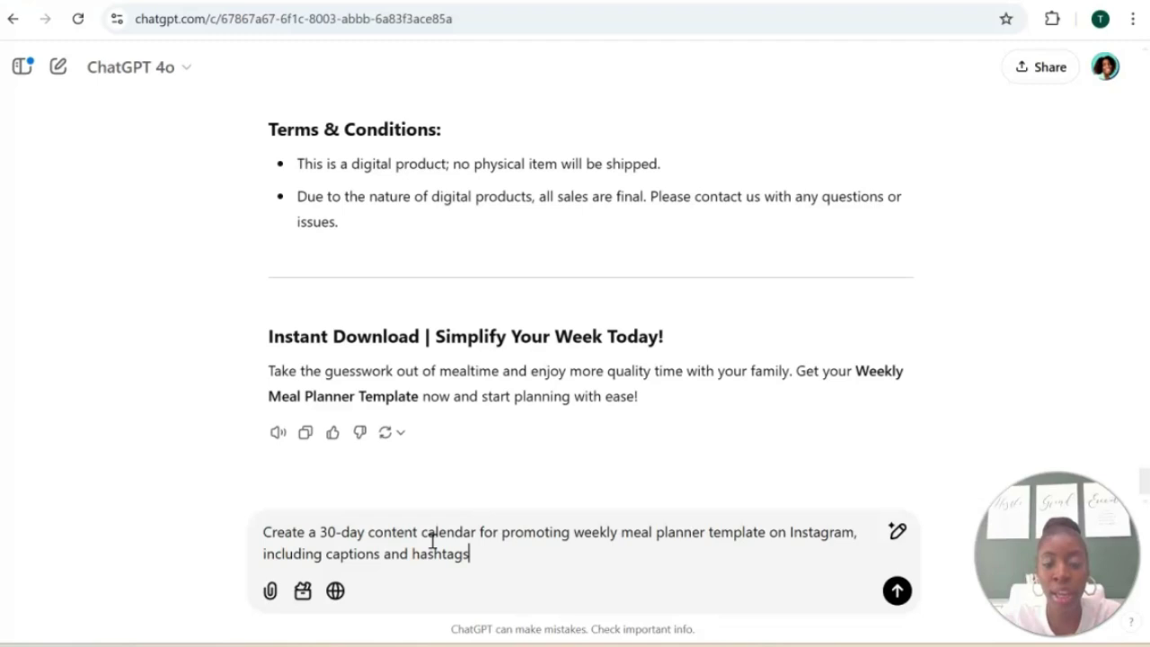
click(896, 597)
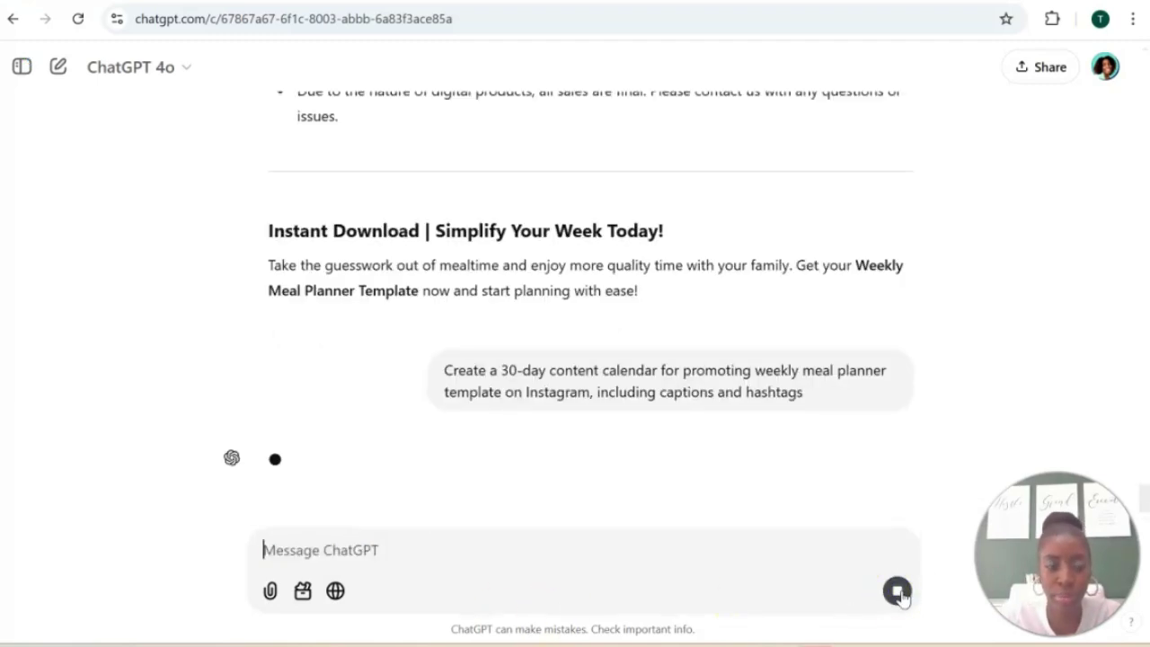
click(752, 441)
scroll(729, 370, down, 10)
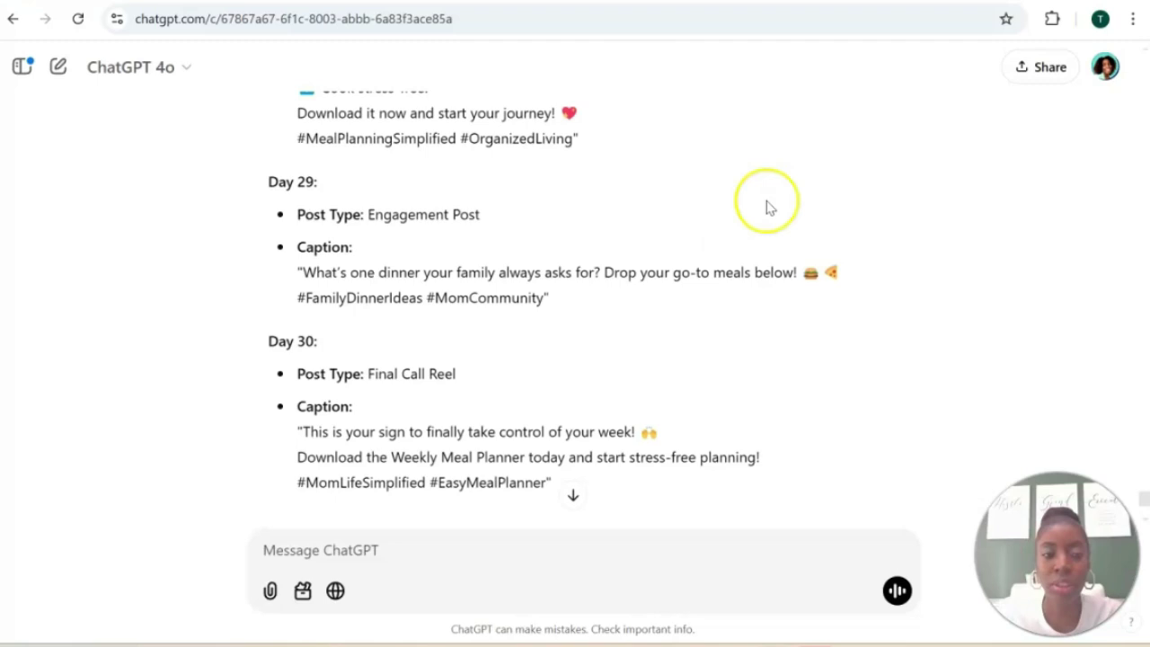
Step: Scroll through the 30-day calendar reply down to the Day 30 Final Call Reel
scroll(781, 198, down, 2)
scroll(782, 198, up, 3)
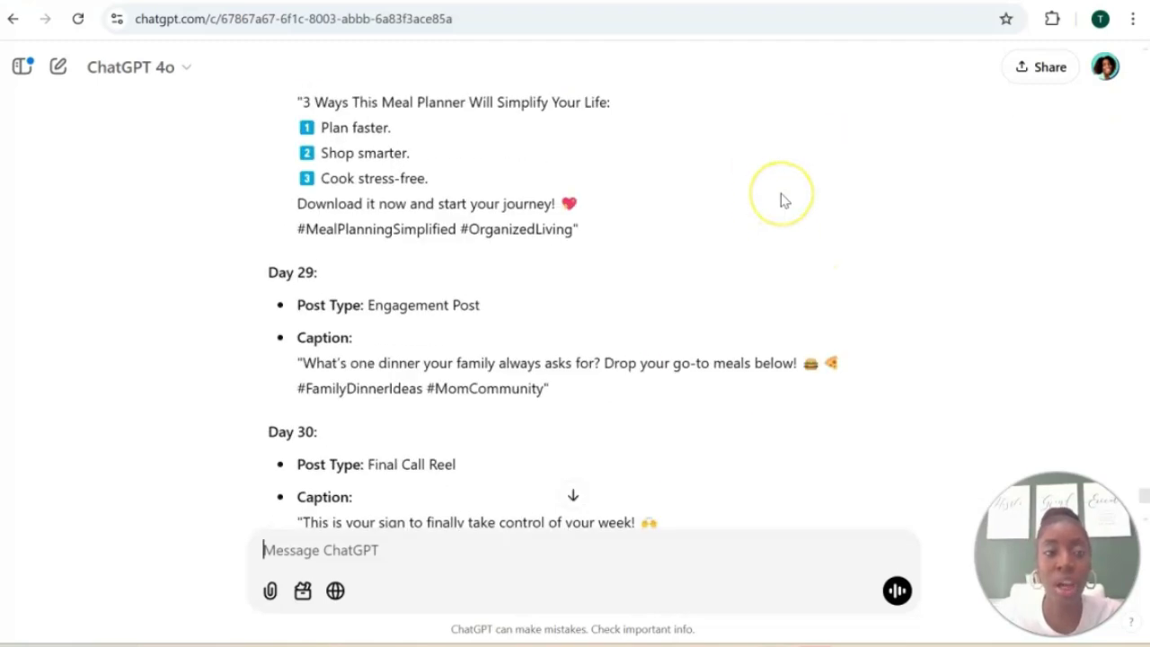
scroll(781, 199, down, 2)
scroll(781, 200, down, 2)
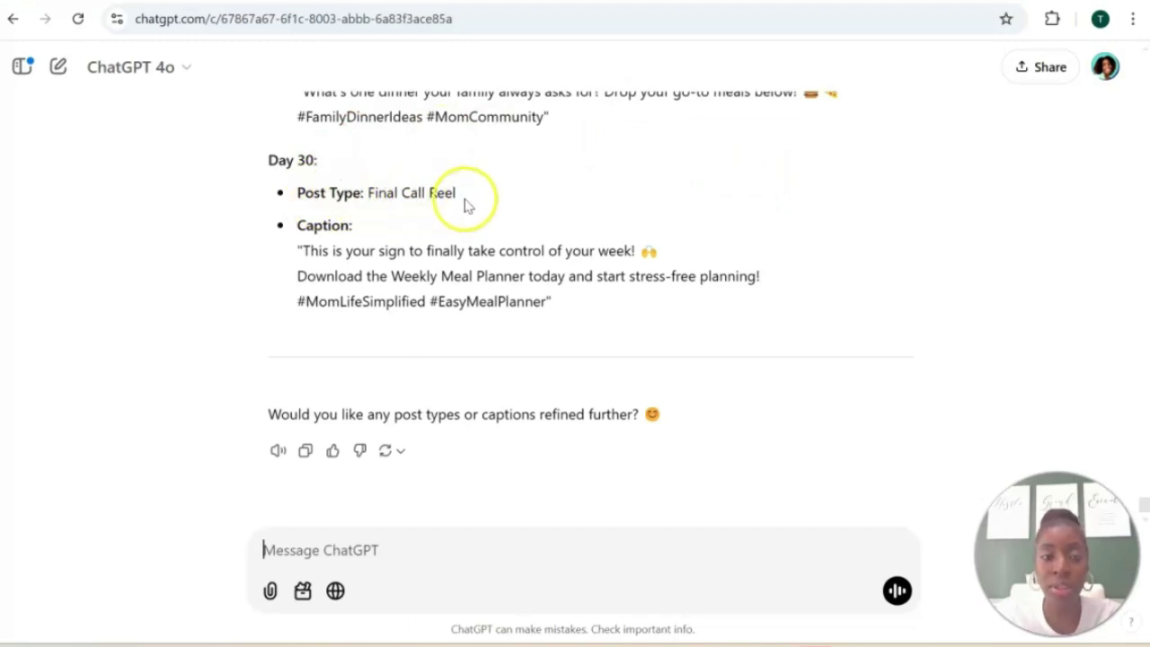
scroll(420, 207, up, 4)
scroll(420, 207, up, 2)
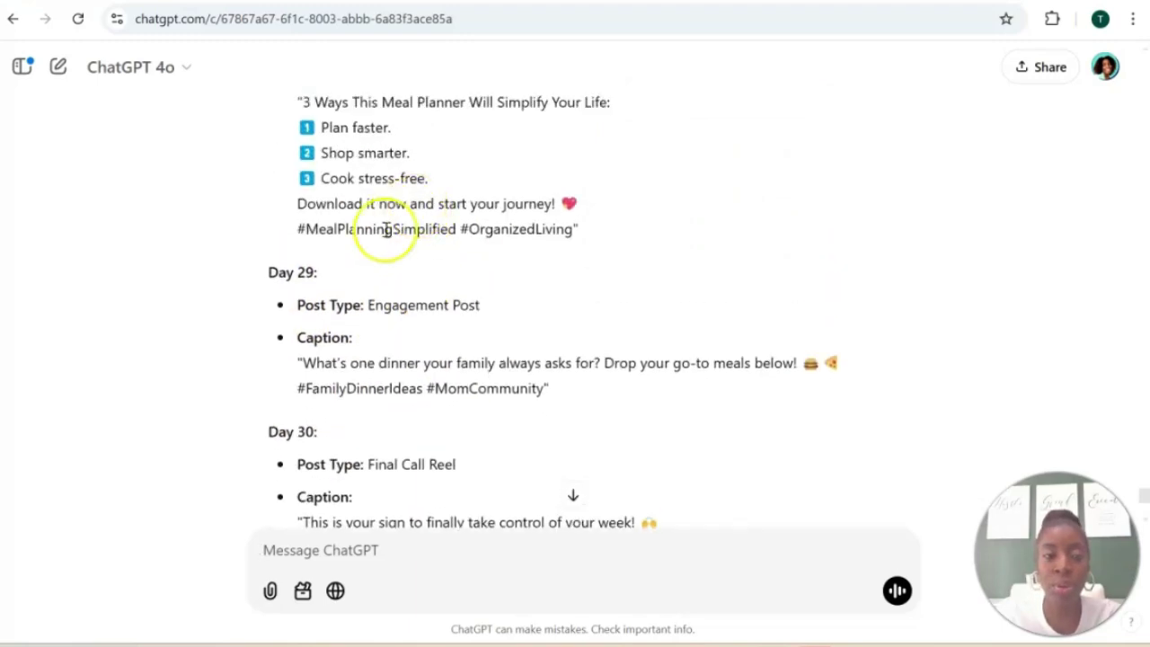
scroll(513, 313, down, 4)
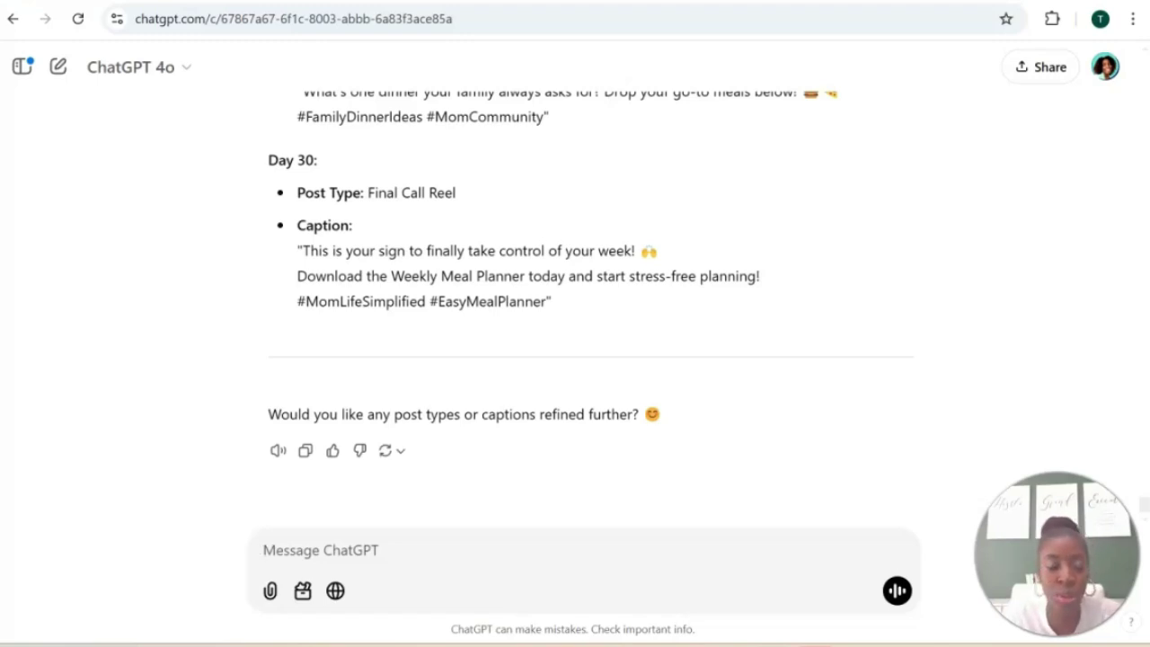
Step: Ask for side-hustle productivity tips and read the 12 tips through Track Your Wins
text(Suggest productivity tips for to help build my digital product side hustle while working a full time job.)
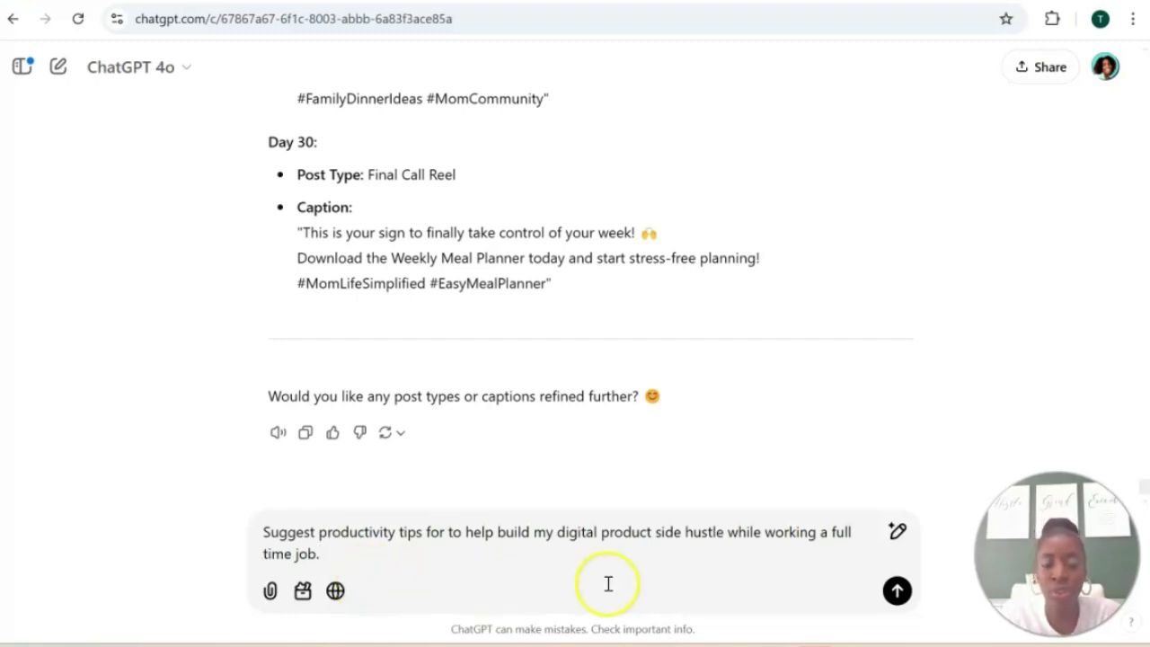
click(899, 603)
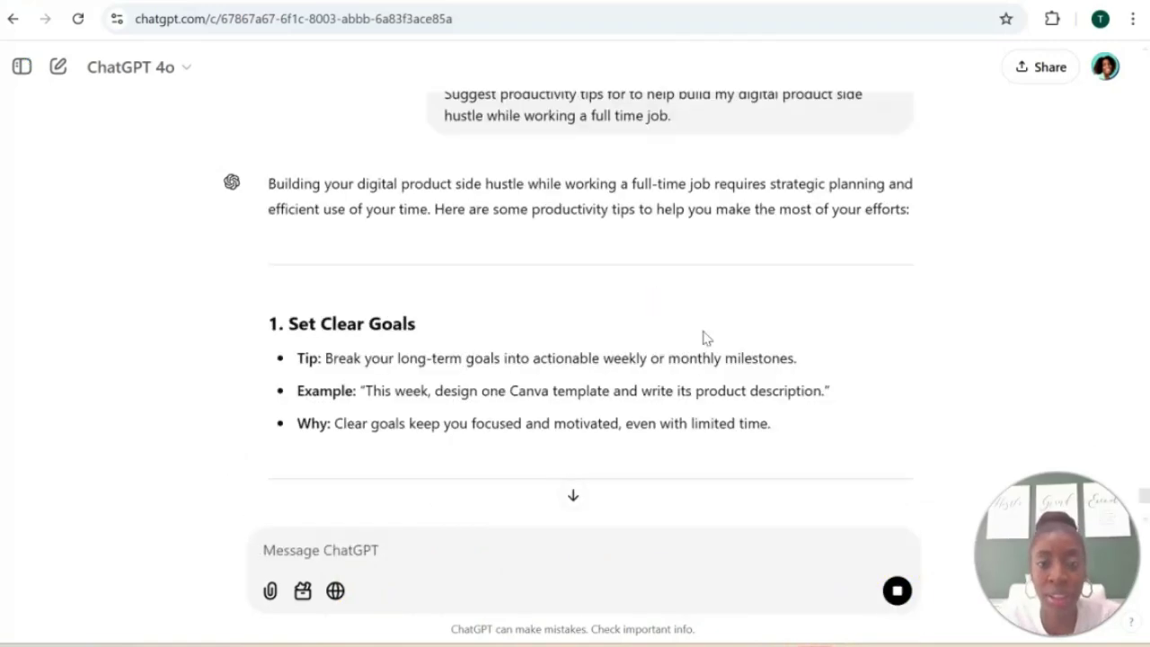
scroll(704, 335, up, 1)
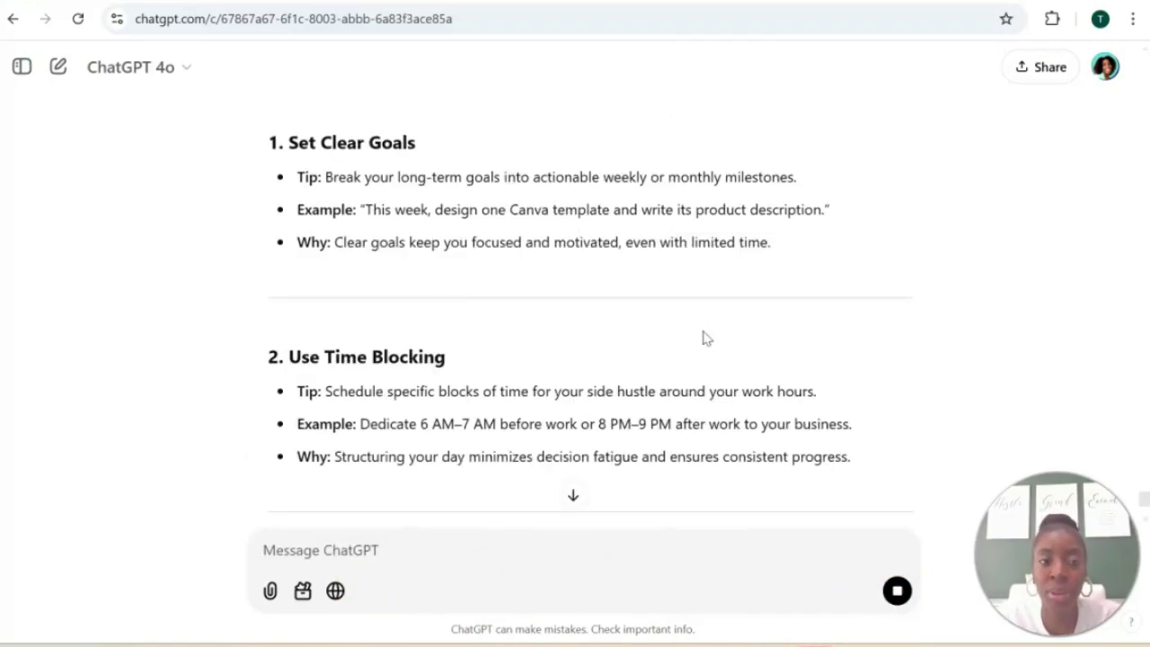
scroll(703, 330, down, 1)
scroll(704, 327, down, 1)
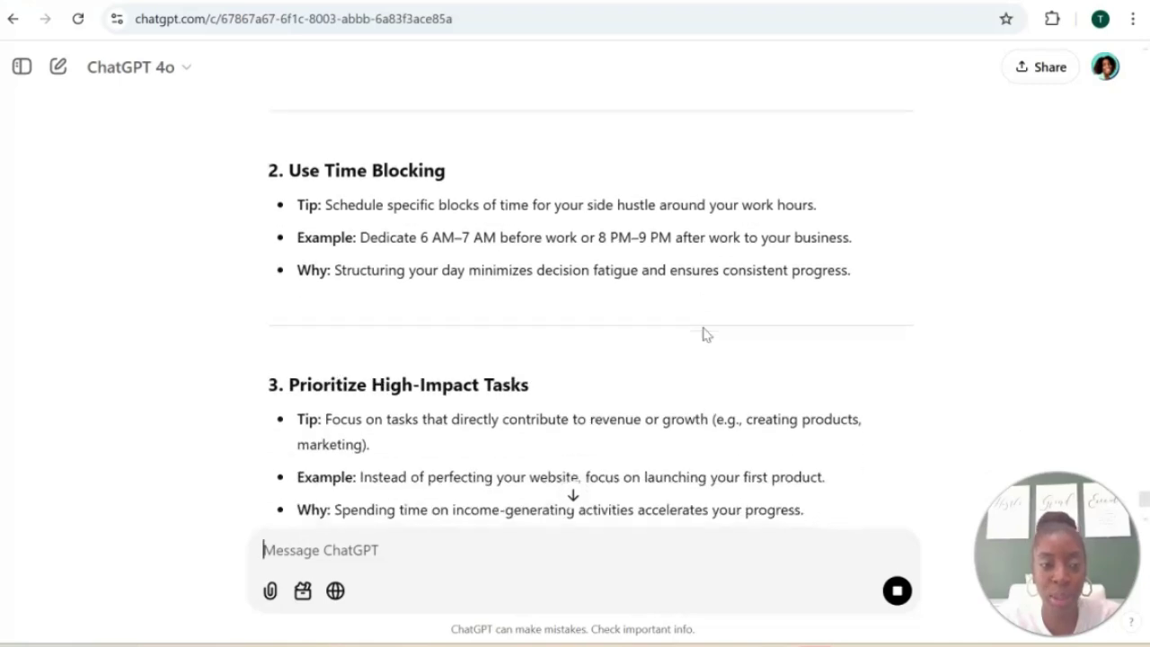
scroll(704, 328, down, 1)
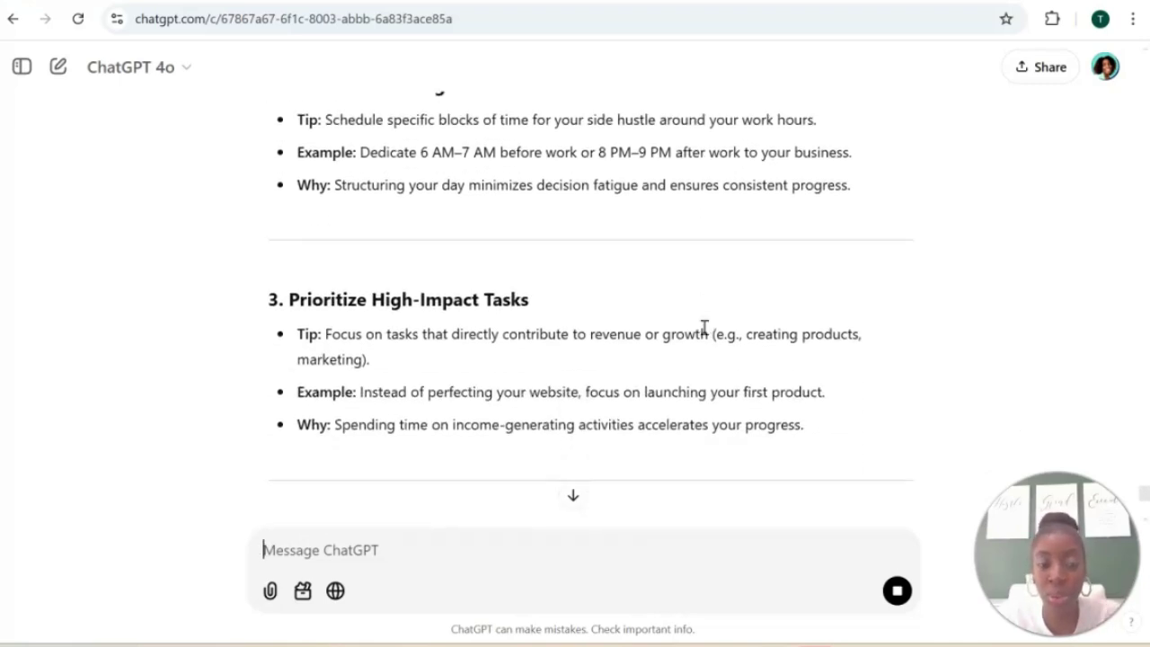
scroll(726, 326, down, 2)
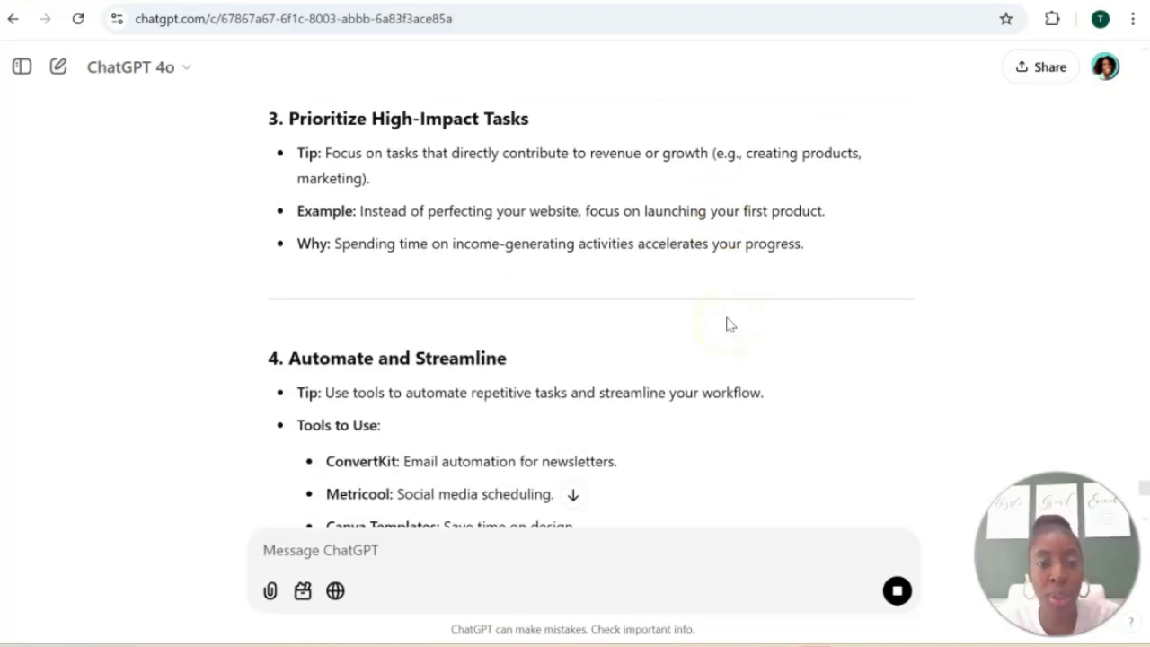
scroll(728, 310, down, 1)
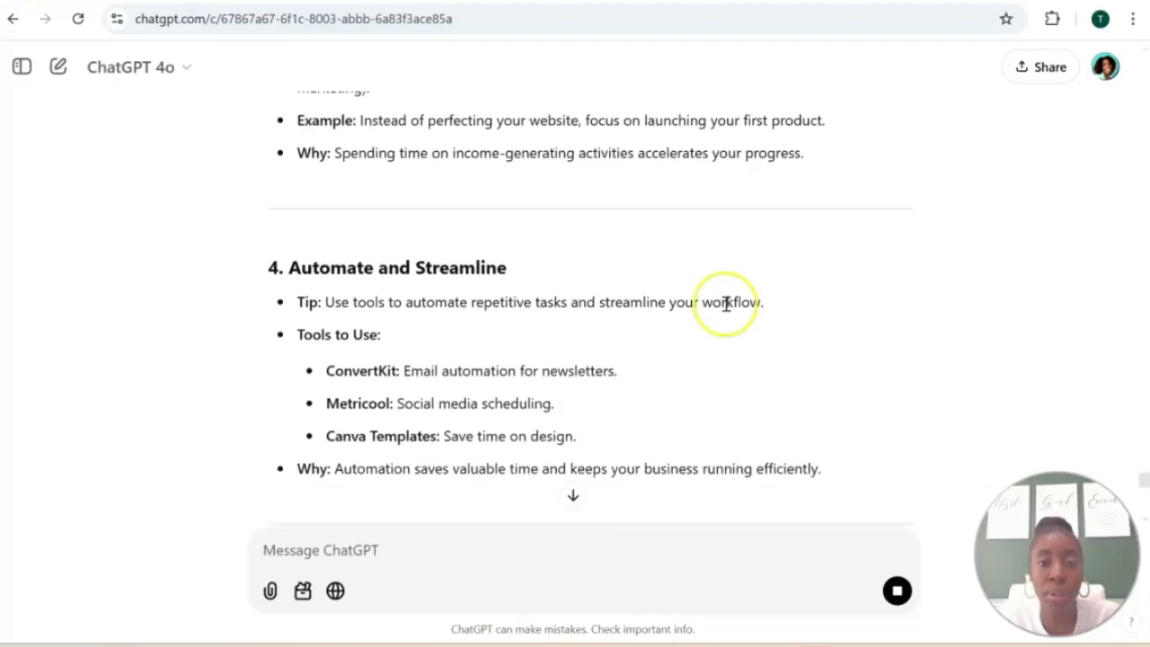
scroll(726, 312, down, 1)
scroll(726, 312, down, 10)
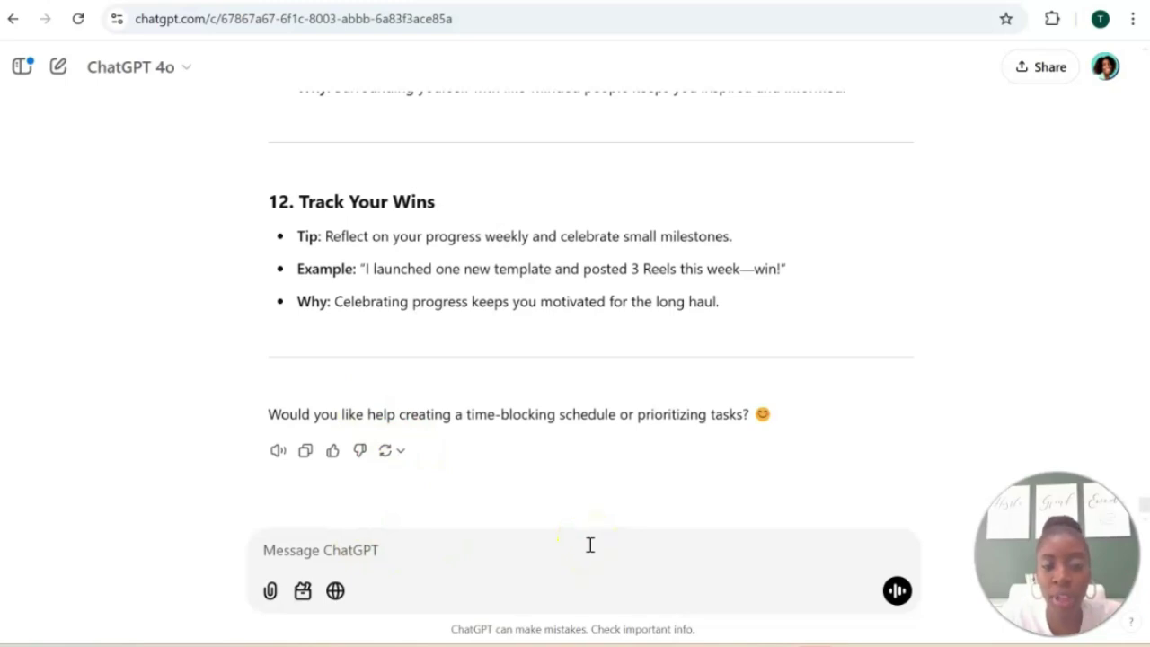
Step: Accept the time-blocking offer by sending 'Yes create time blocking schedule.'
click(531, 573)
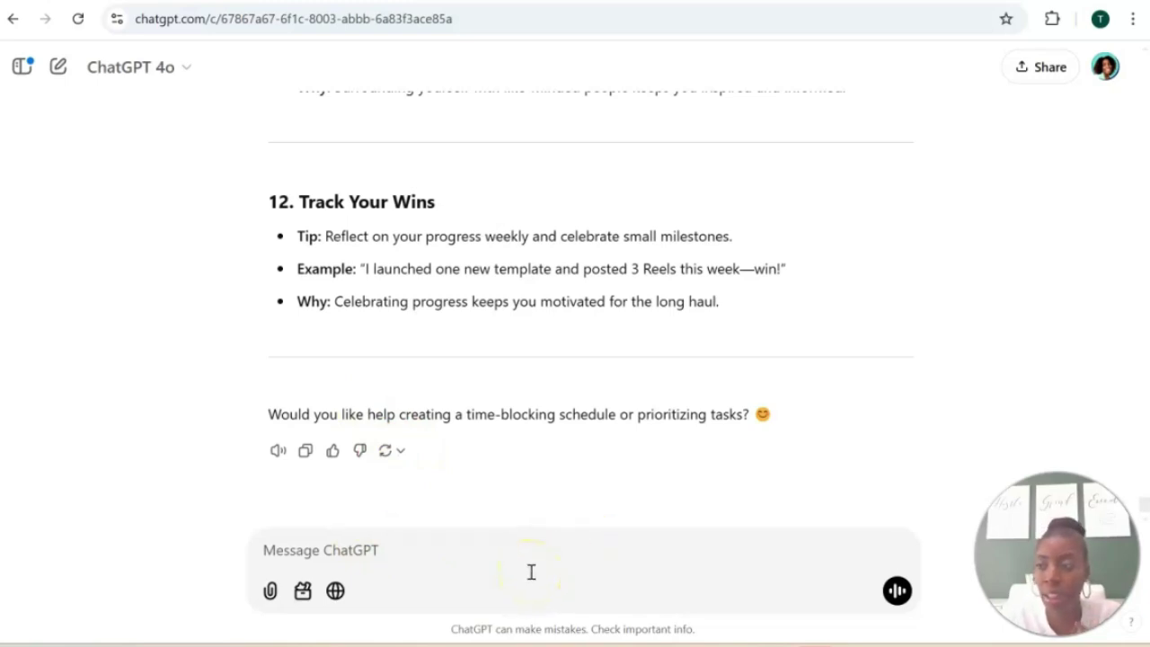
text(Yes create )
text(time blocking shedule)
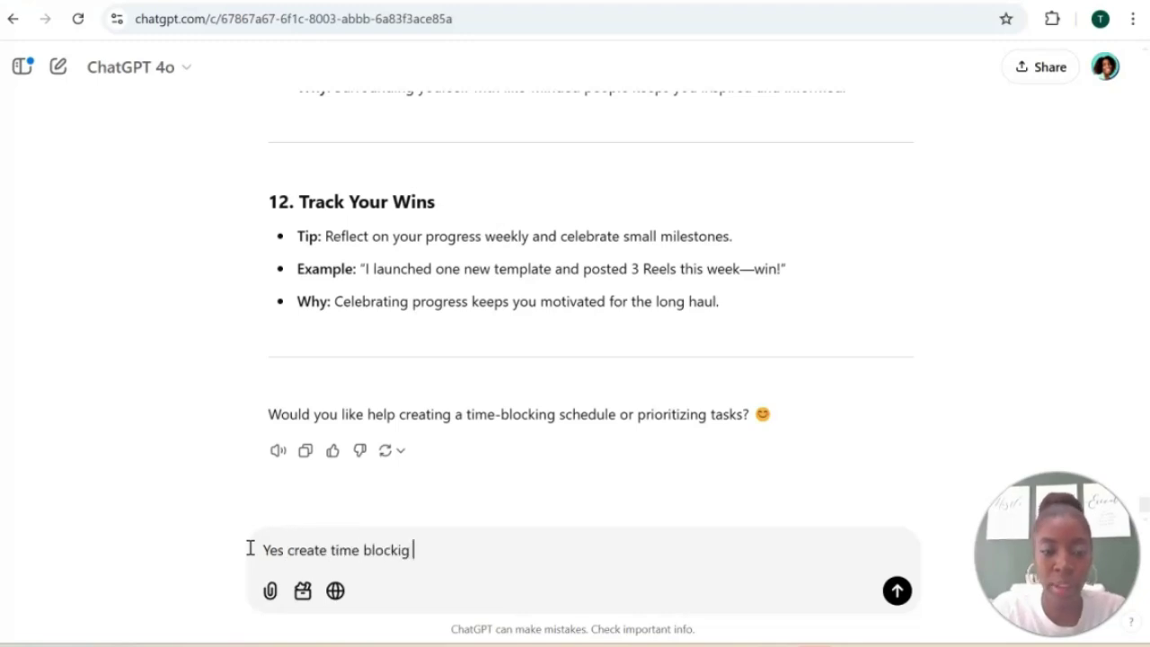
key(BackSpace)
key(BackSpace)
key(BackSpace)
key(BackSpace)
key(BackSpace)
key(BackSpace)
text(chedule.)
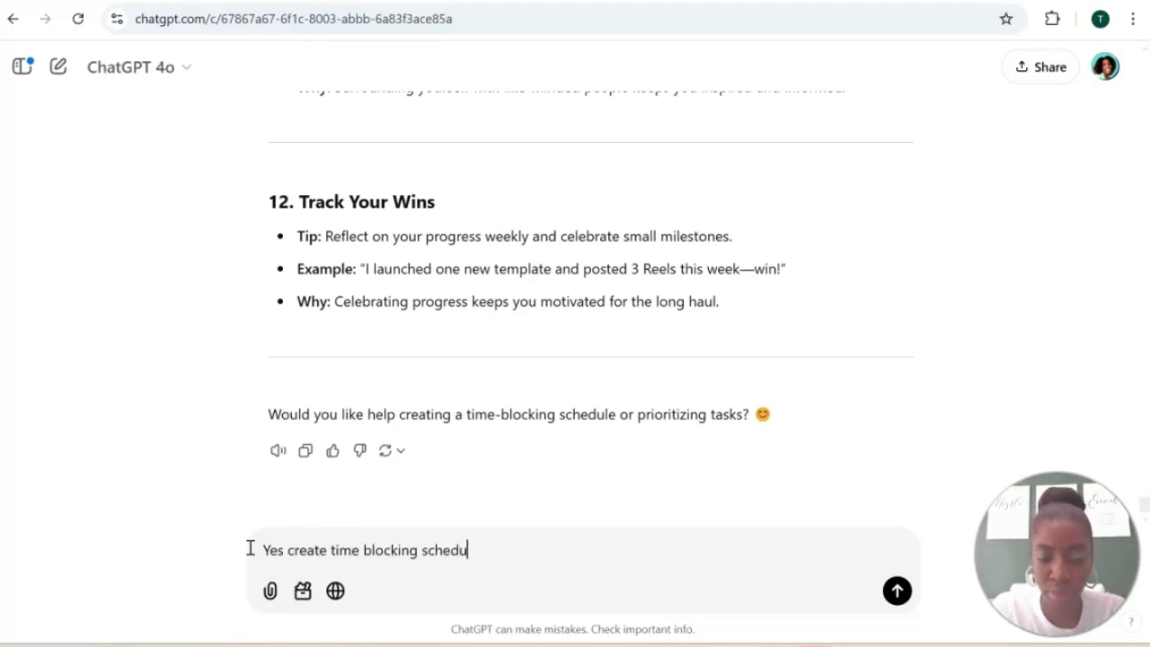
key(Return)
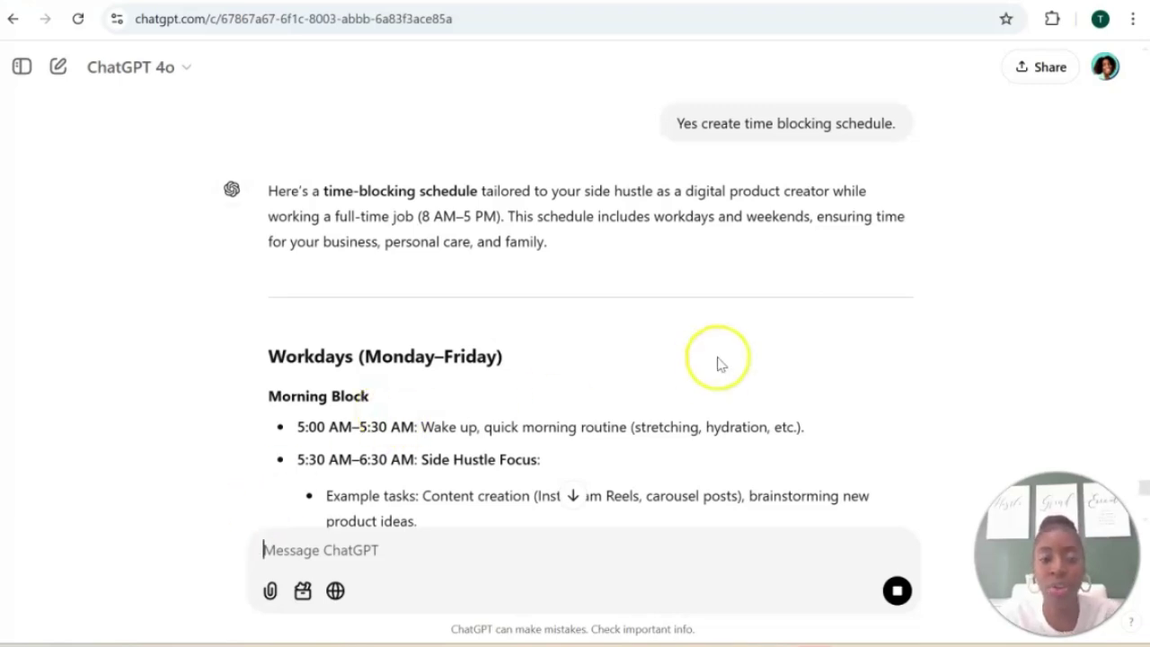
Step: Scroll through the schedule's Evening Block to Additional Tips and the Trello board offer
scroll(716, 364, down, 2)
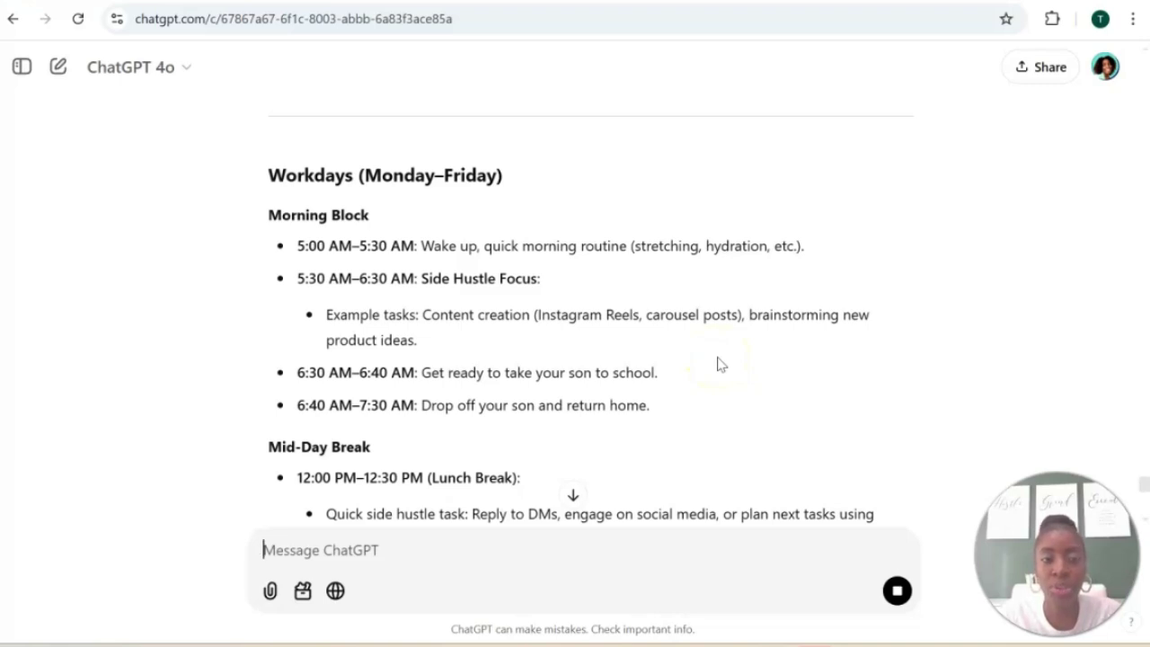
scroll(717, 363, down, 1)
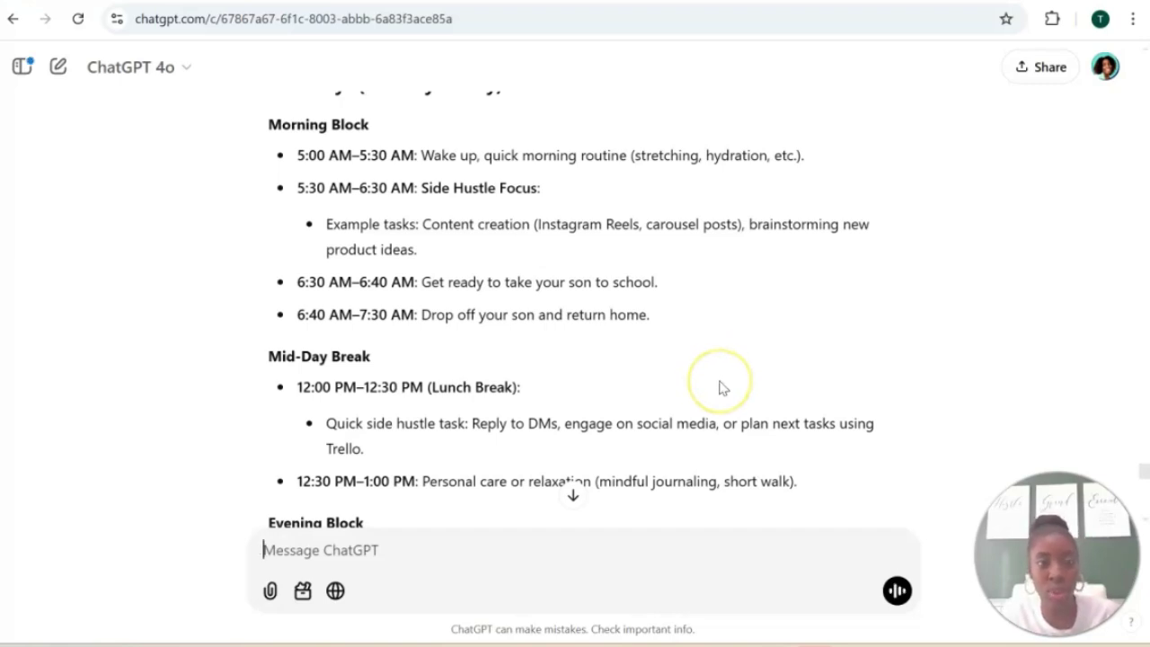
scroll(718, 386, down, 2)
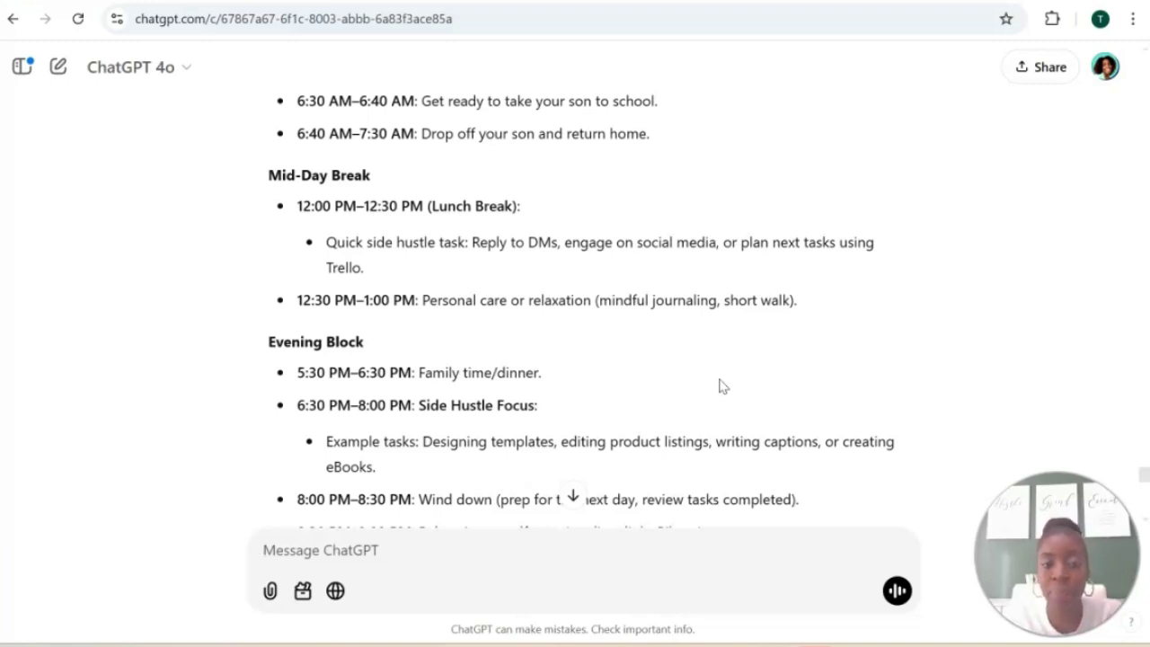
scroll(719, 386, down, 9)
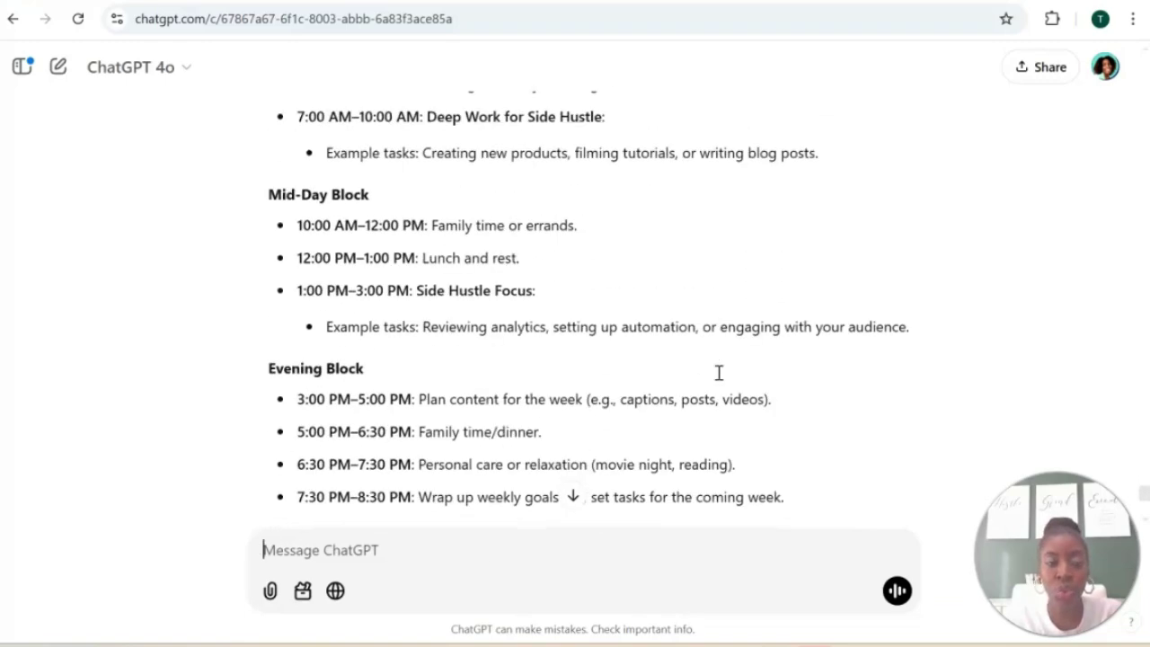
scroll(718, 375, down, 5)
scroll(744, 488, up, 6)
scroll(745, 488, down, 2)
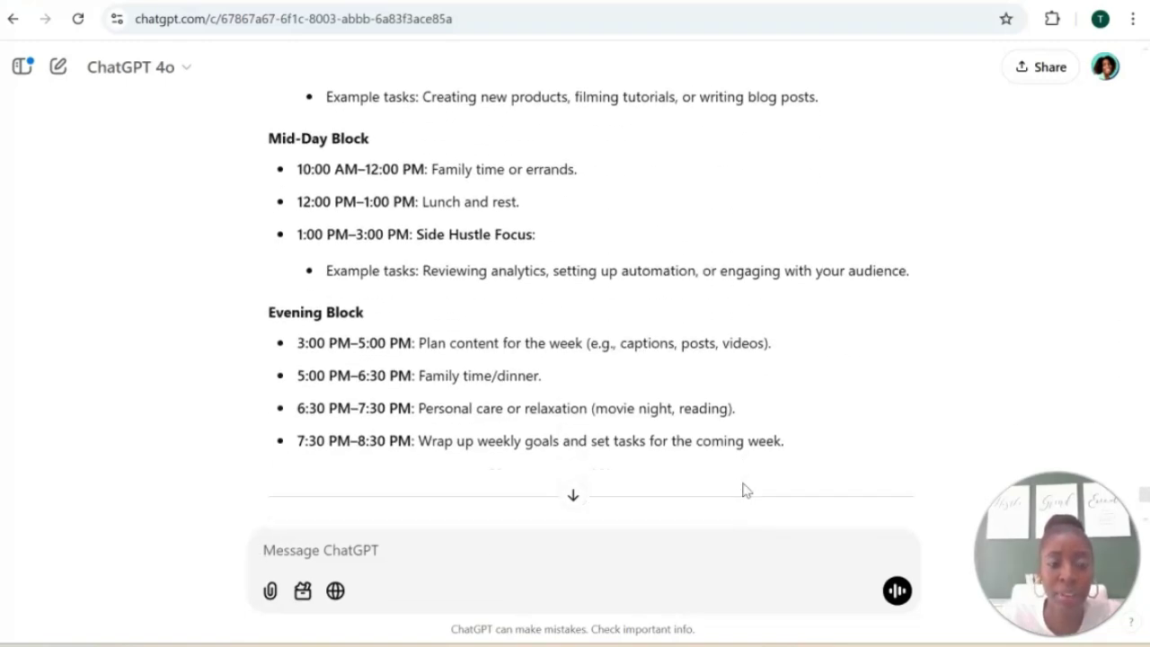
scroll(745, 490, down, 3)
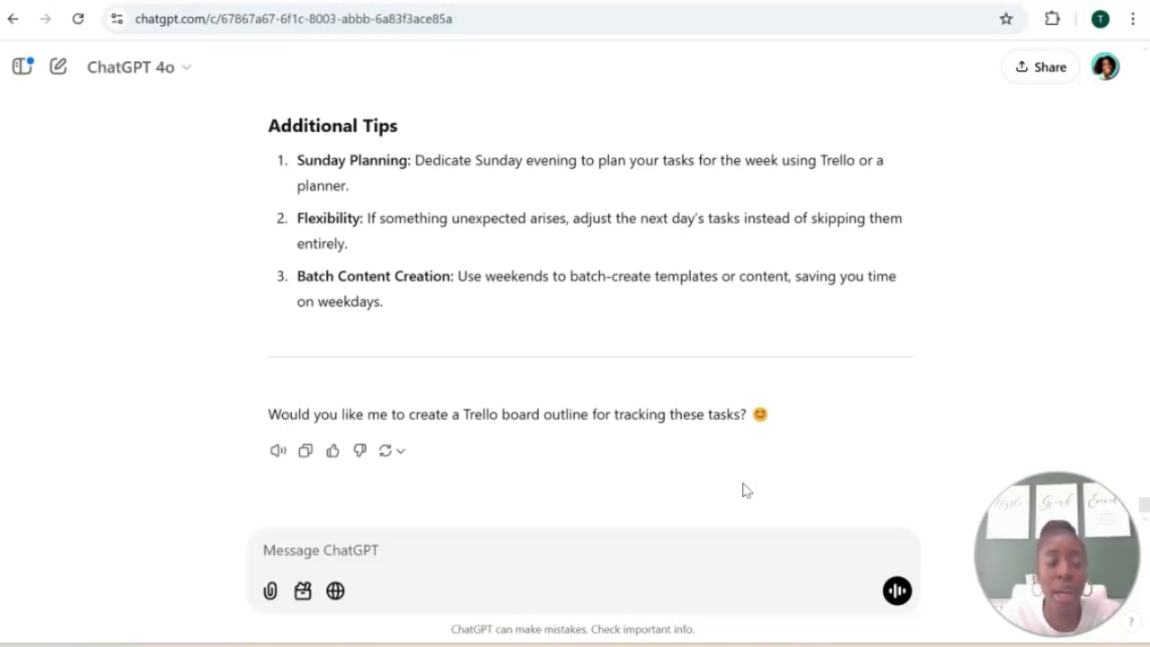
scroll(729, 480, up, 6)
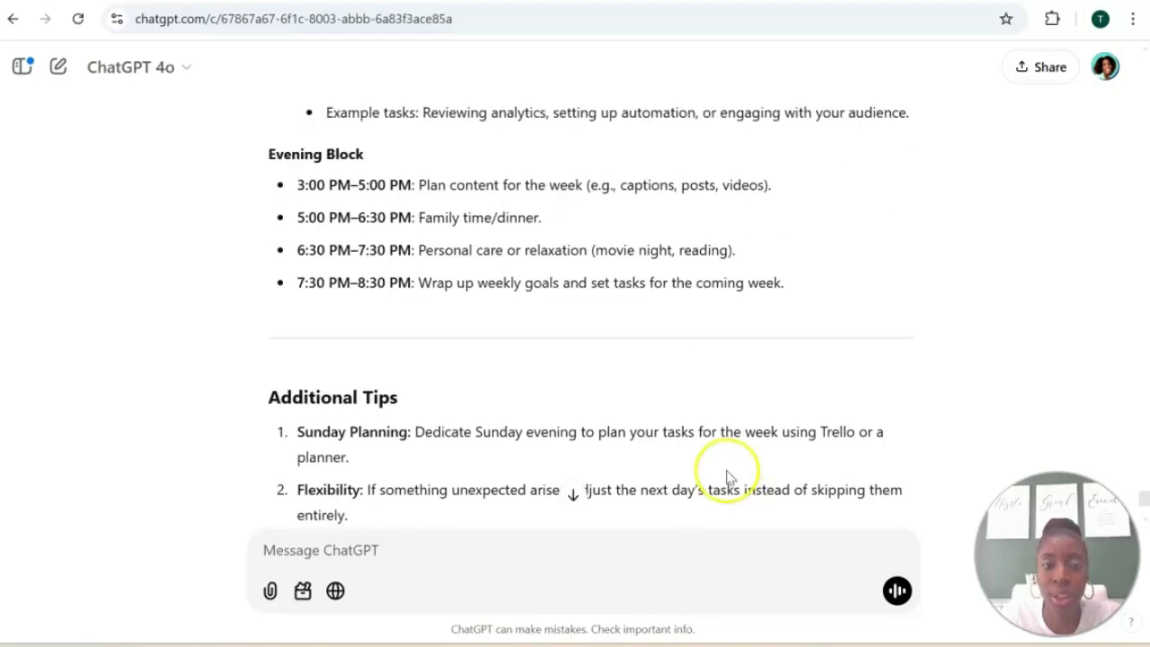
scroll(724, 477, down, 4)
scroll(726, 479, down, 3)
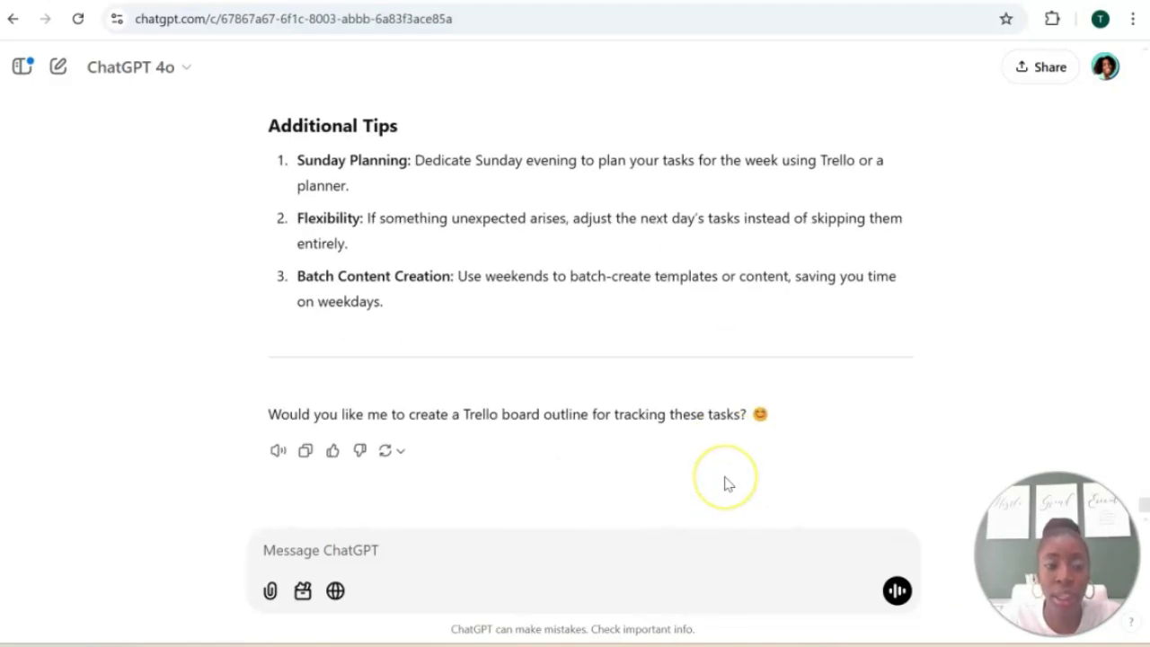